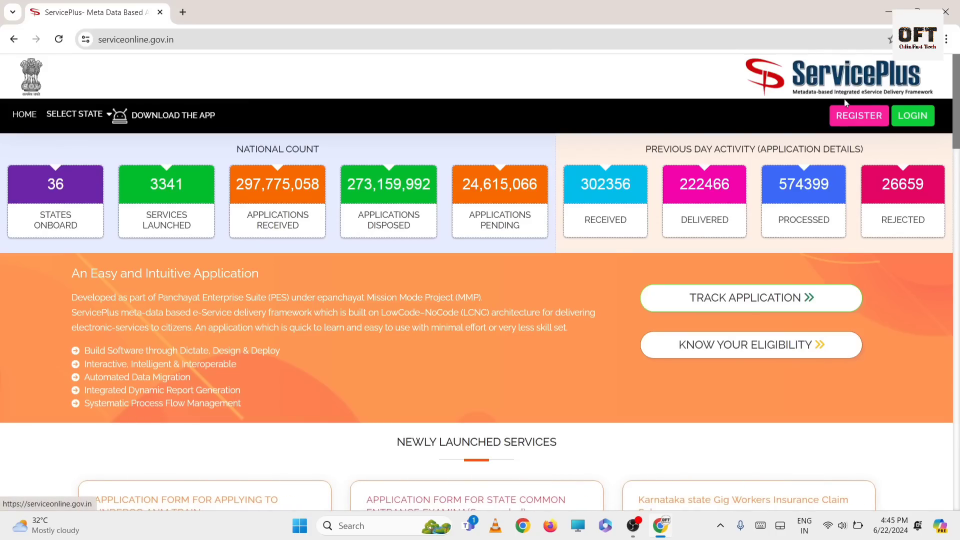
- Open the Citizen Registration form from the ServicePlus home page via REGISTER
left_click(862, 124)
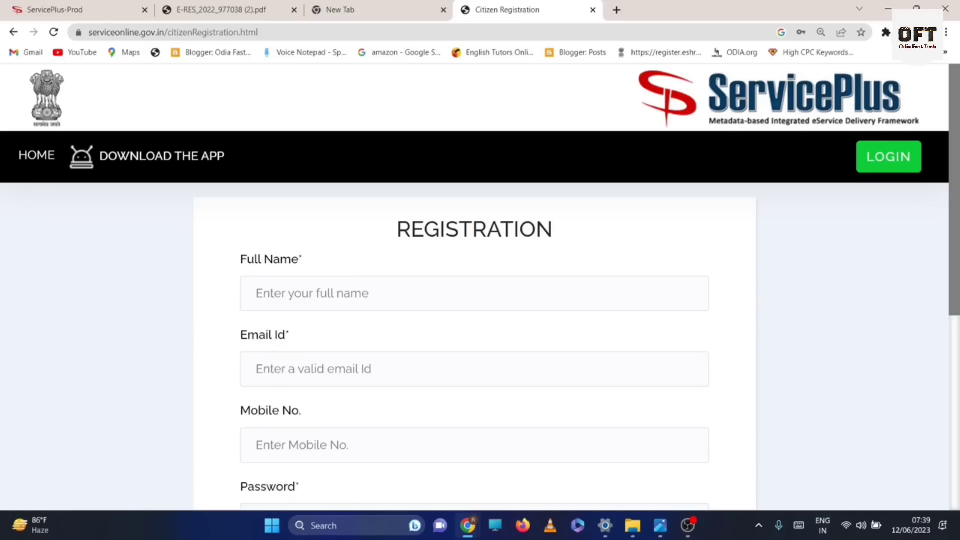
- Enter the applicant's full name, e-mail, mobile number and a new account password
left_click(413, 307)
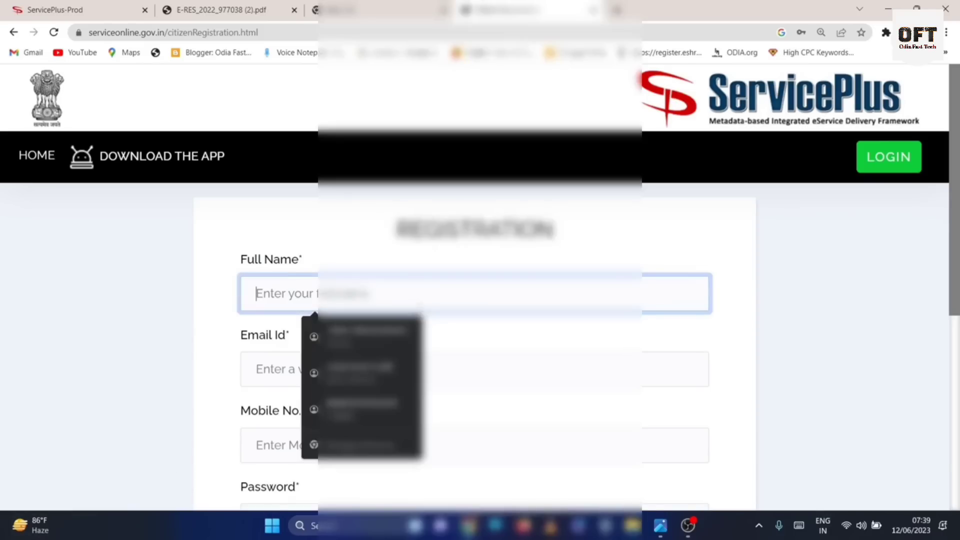
type("Godabari M")
left_click(463, 365)
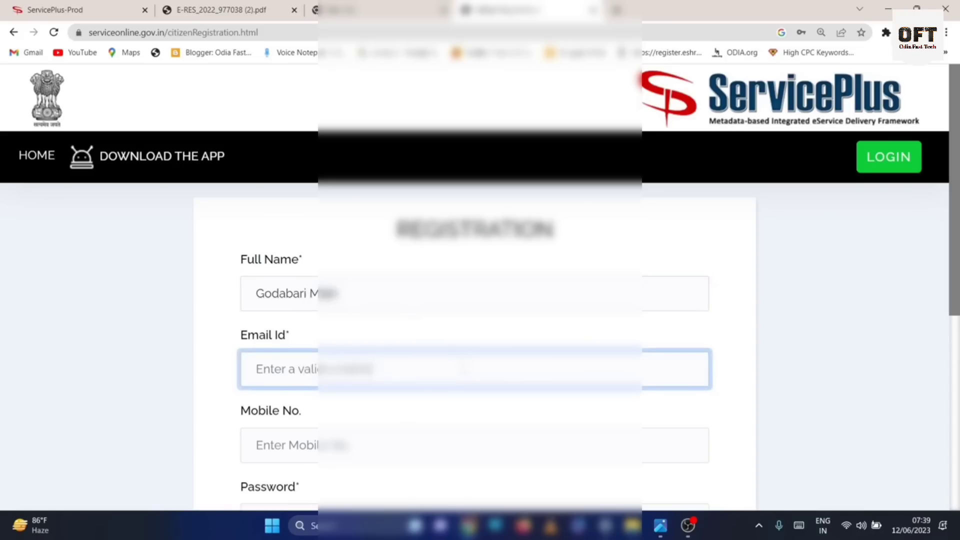
key("ctrl+v")
left_click(286, 438)
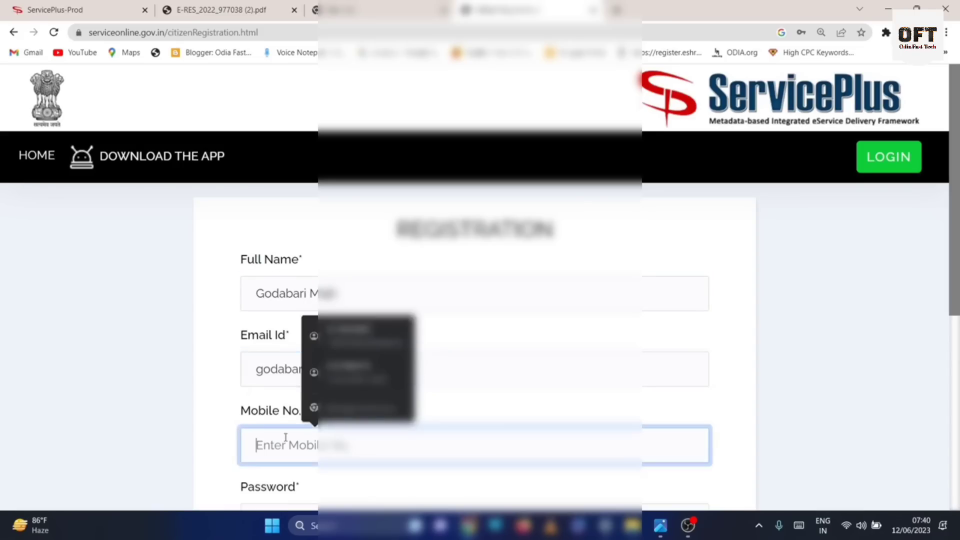
key("ctrl+v")
scroll(285, 438, "down", 1)
key("Tab")
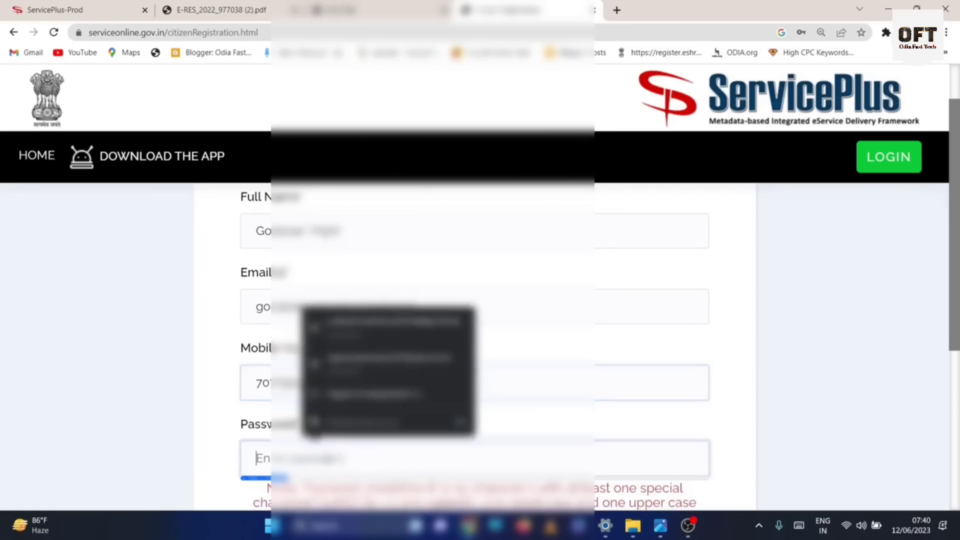
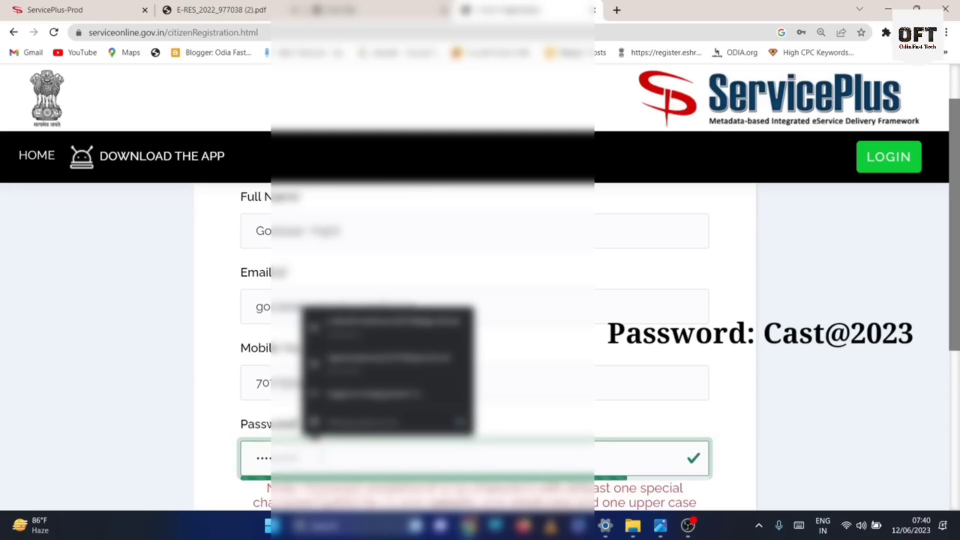
- Select ODISHA as the state and type the displayed captcha
scroll(325, 460, "down", 1)
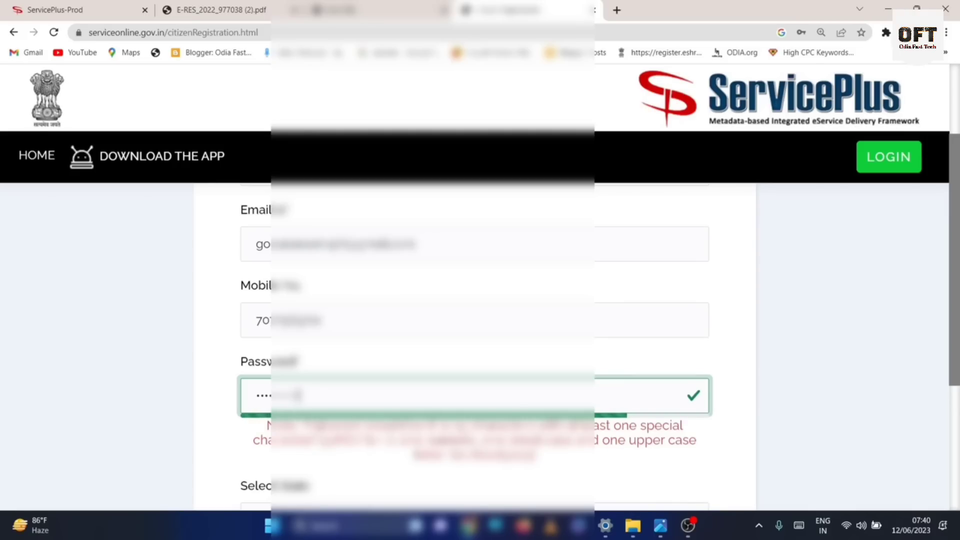
scroll(322, 450, "down", 1)
left_click(320, 453)
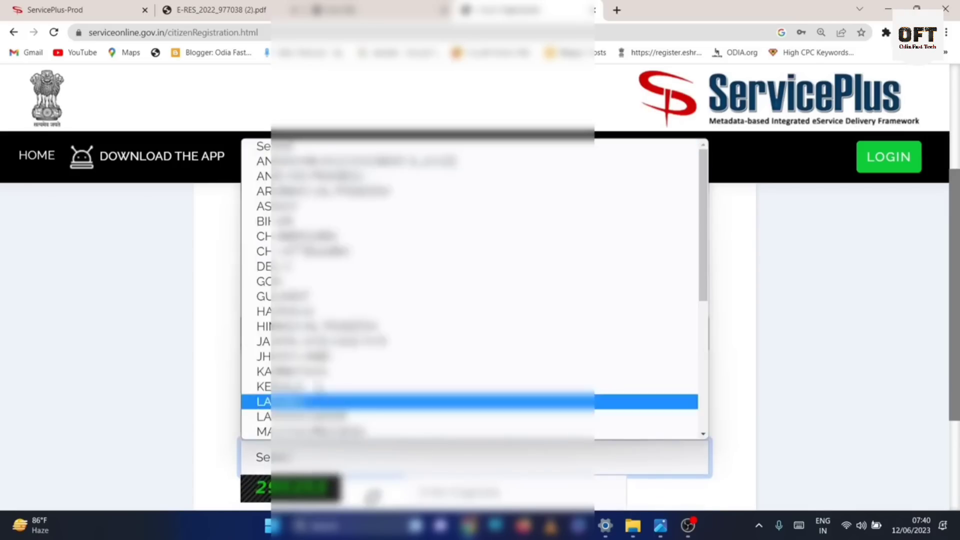
scroll(315, 295, "down", 5)
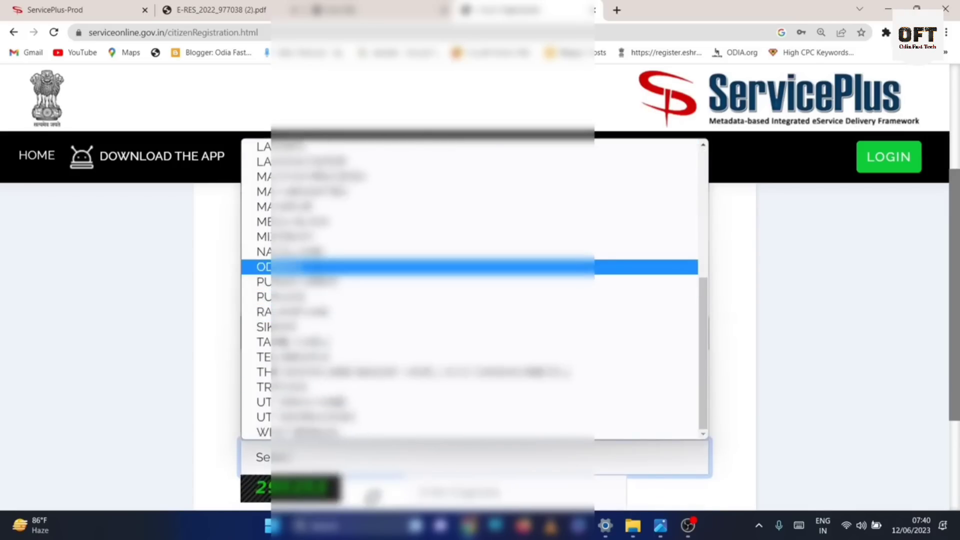
left_click(315, 267)
scroll(330, 310, "down", 3)
left_click(445, 329)
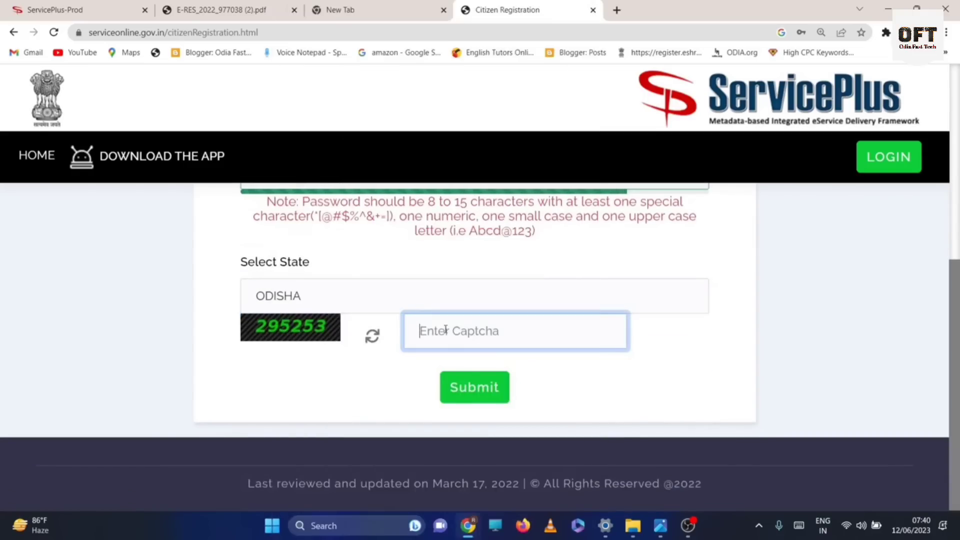
type("295253")
- Submit the registration, acknowledge the OTP verification notice, and save the password in Chrome
left_click(482, 389)
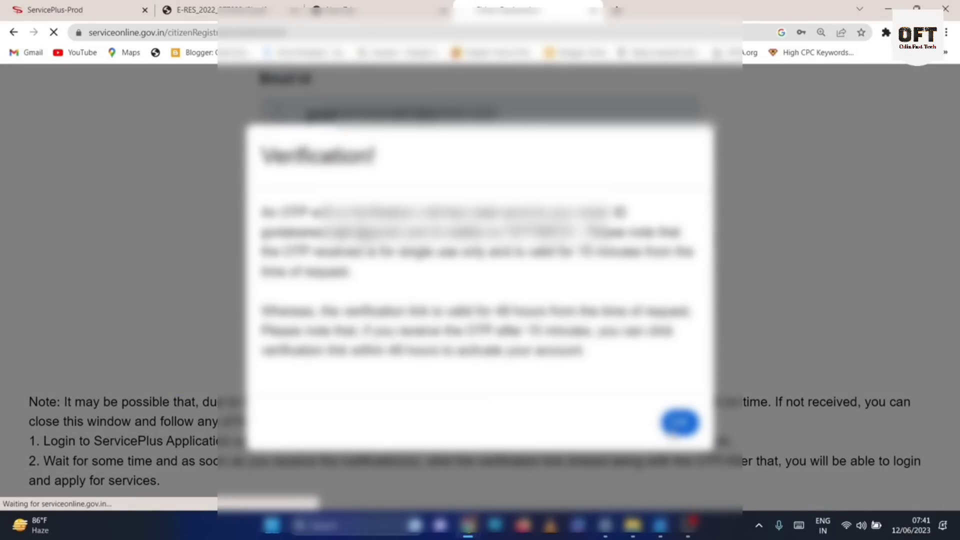
left_click(678, 423)
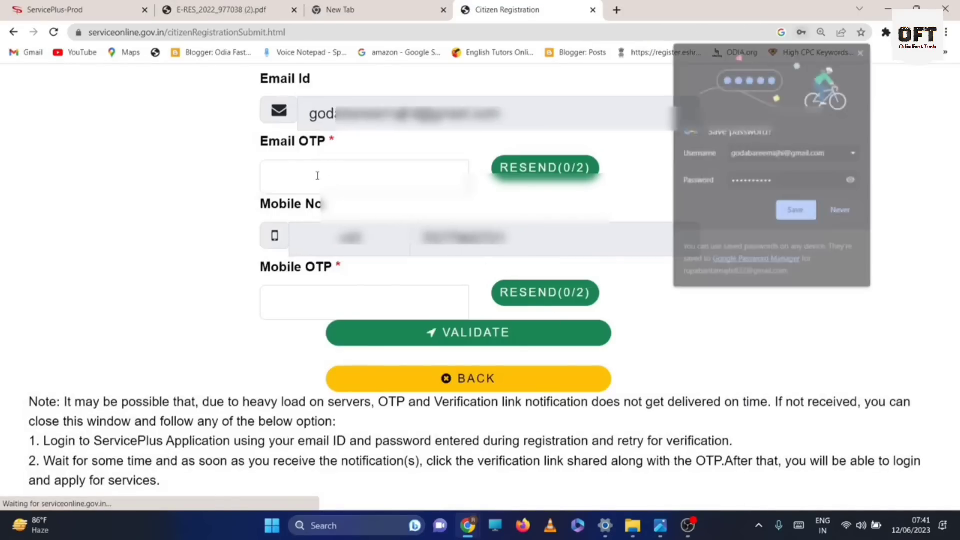
left_click(797, 212)
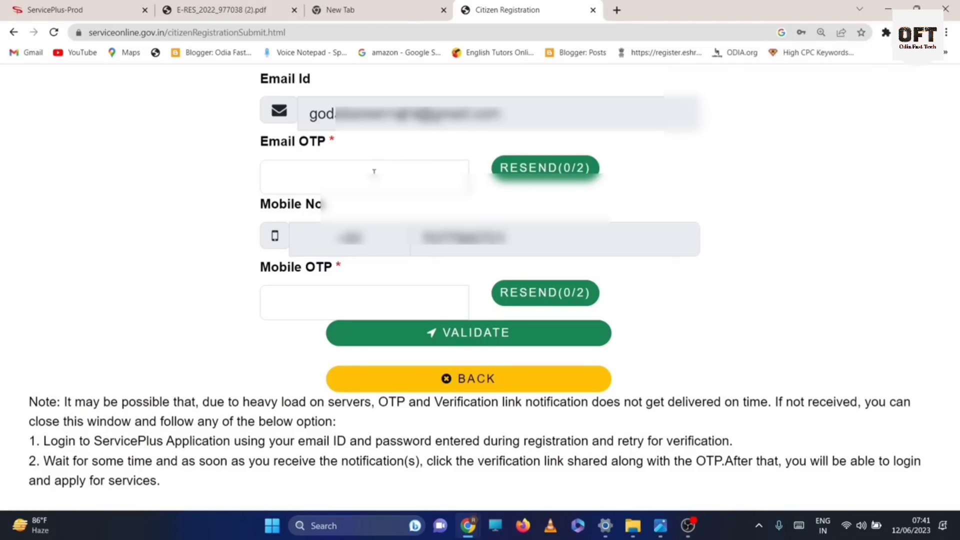
- Enter the mobile OTP and the e-mail OTP received, then confirm them
left_click(392, 300)
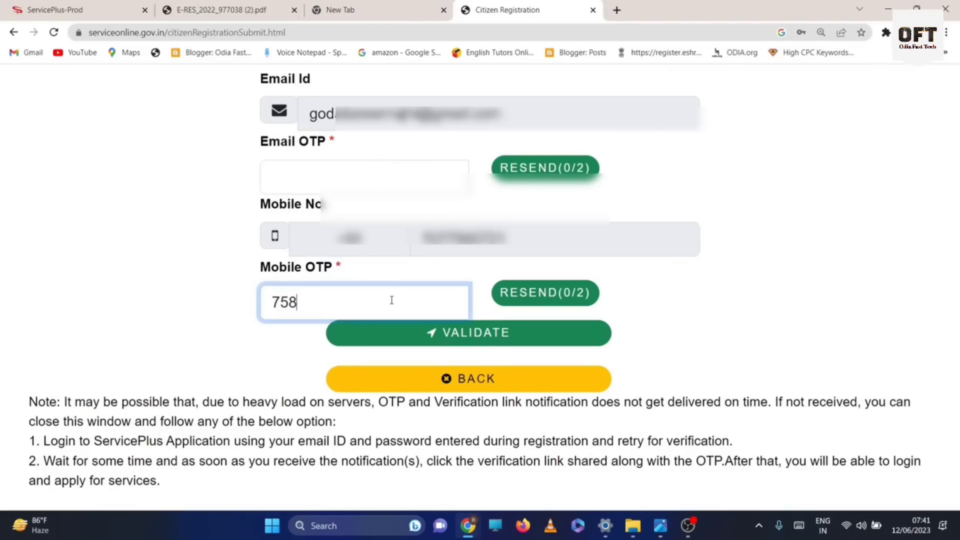
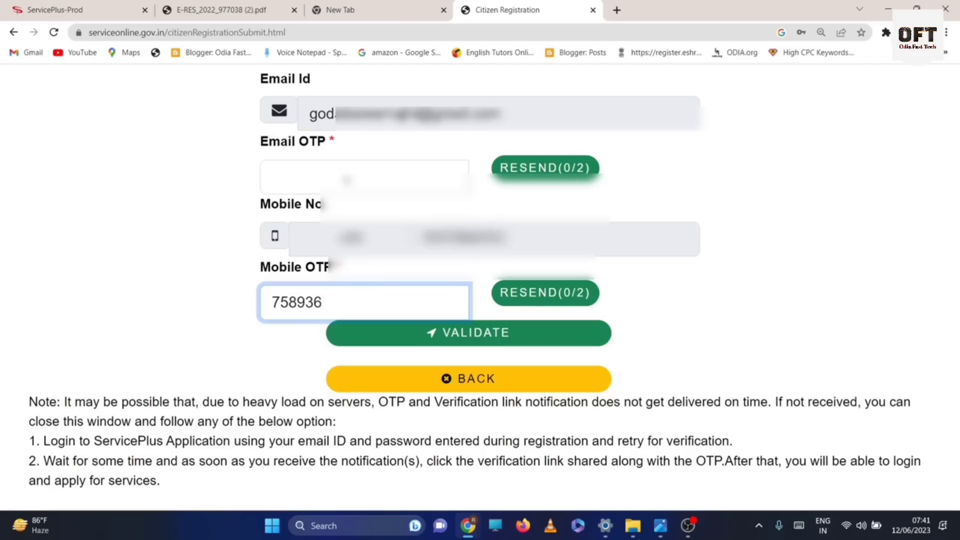
left_click(346, 179)
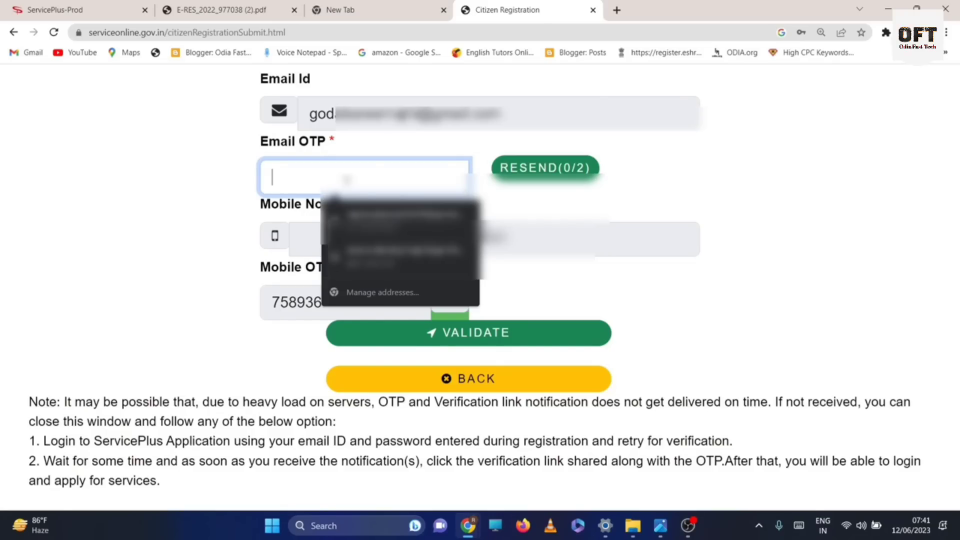
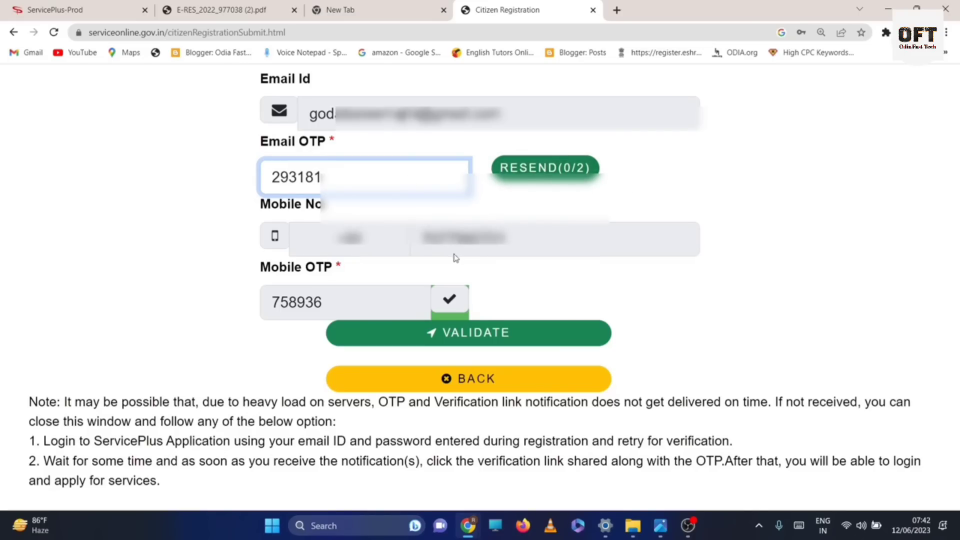
left_click(476, 342)
- Validate the OTPs to finish registration, go back to the home page, and open LOGIN
left_click(476, 342)
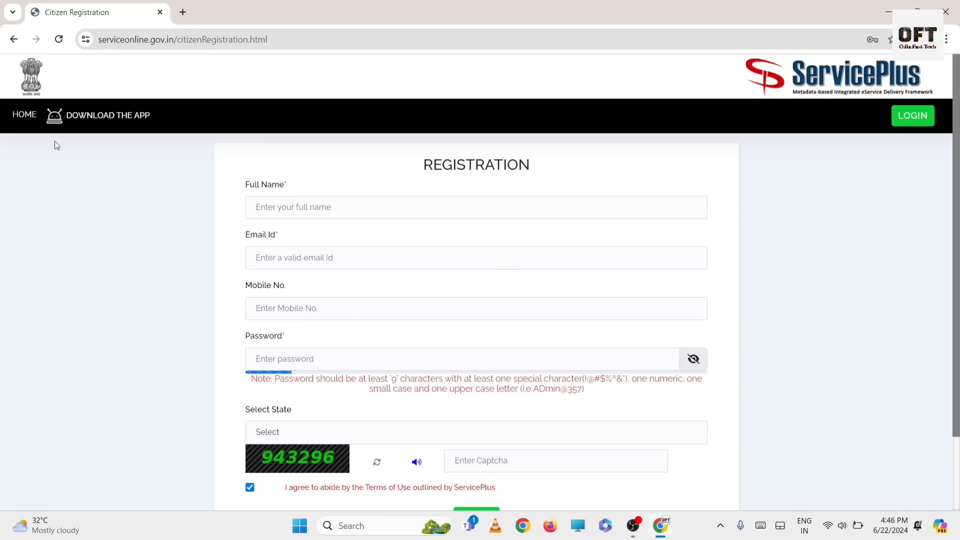
left_click(14, 40)
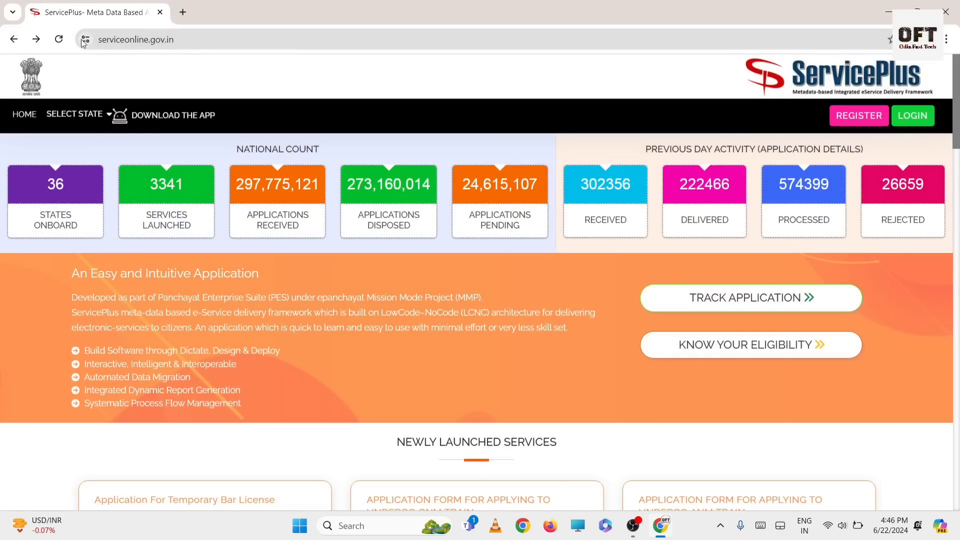
left_click(911, 116)
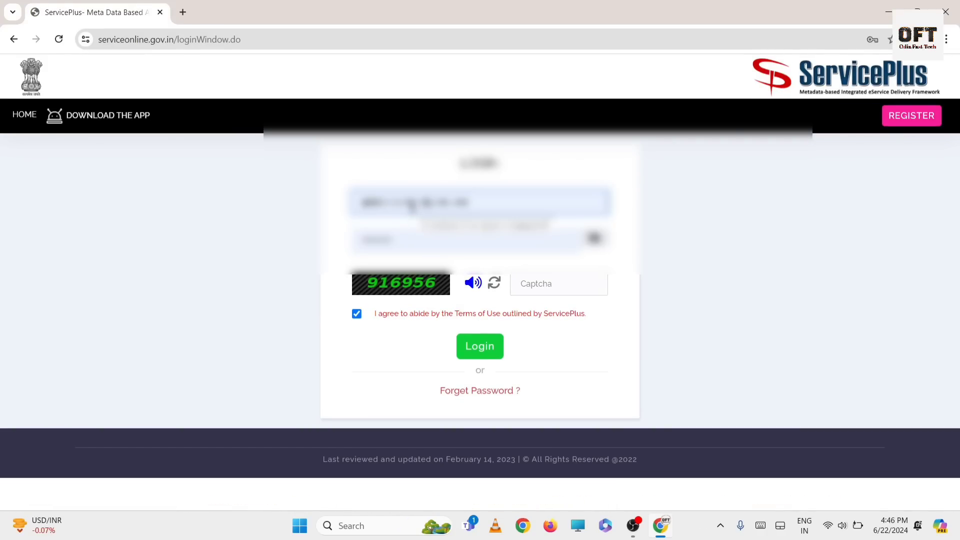
- Log in with the saved username, password and captcha, then expand Apply for services
left_click(413, 207)
left_click(433, 228)
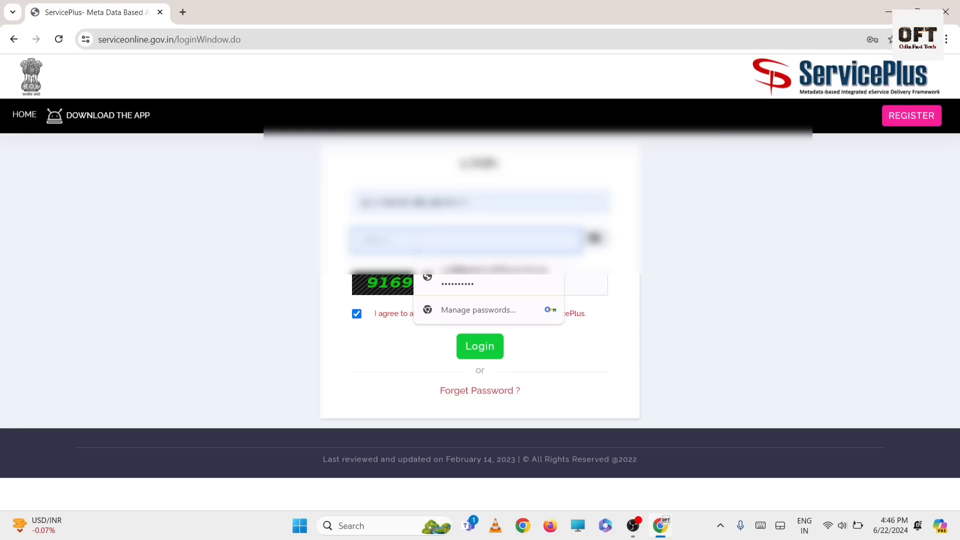
left_click(577, 283)
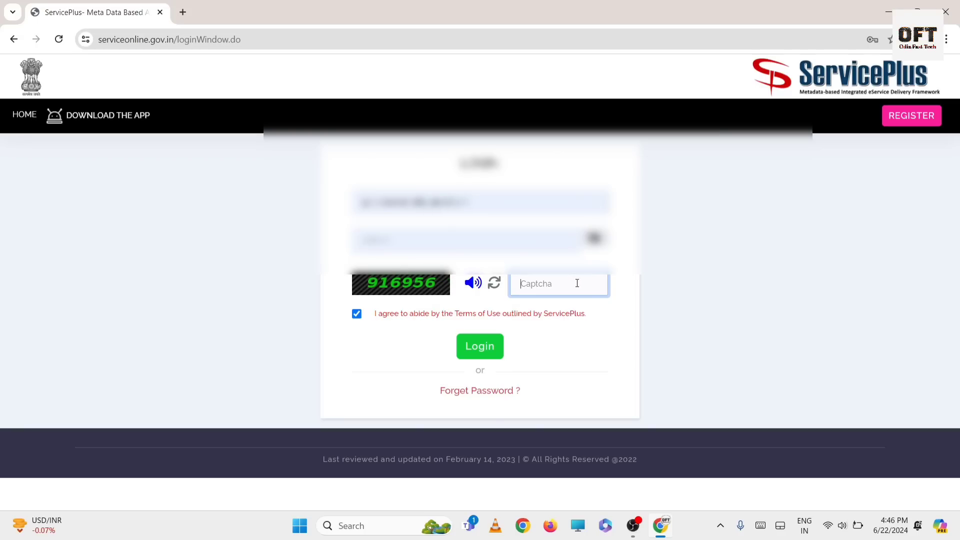
type("916956")
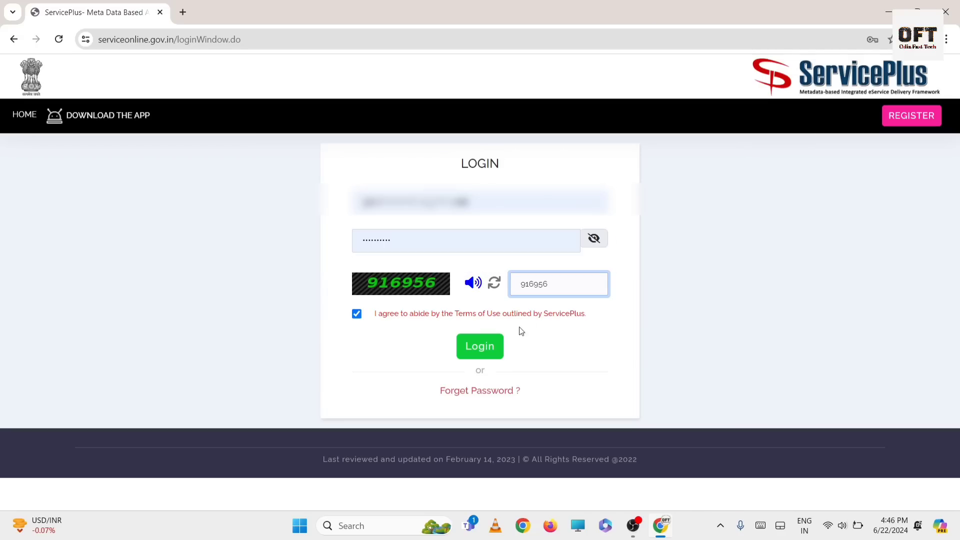
left_click(493, 351)
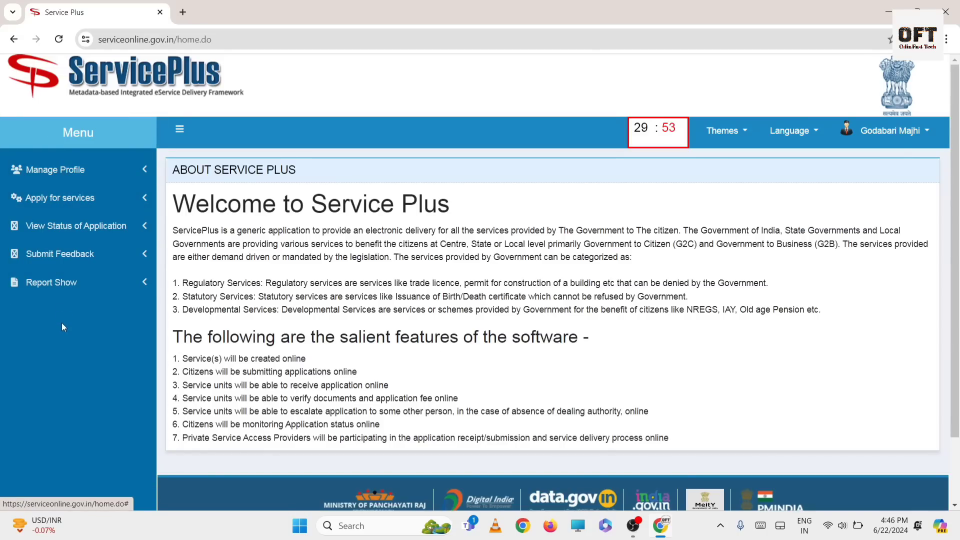
left_click(70, 212)
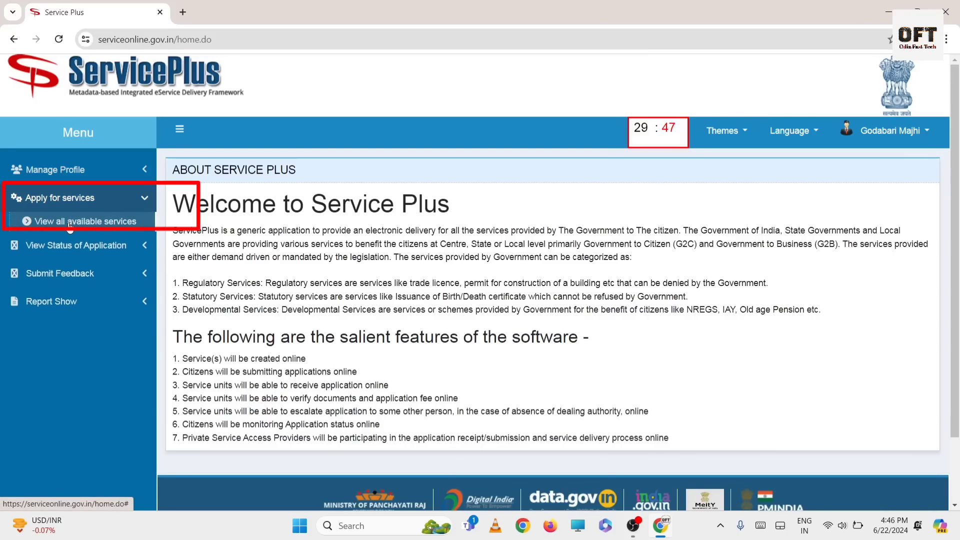
- List all services, filter by 'INCOME', and open Issuance of Income Certificate
left_click(70, 222)
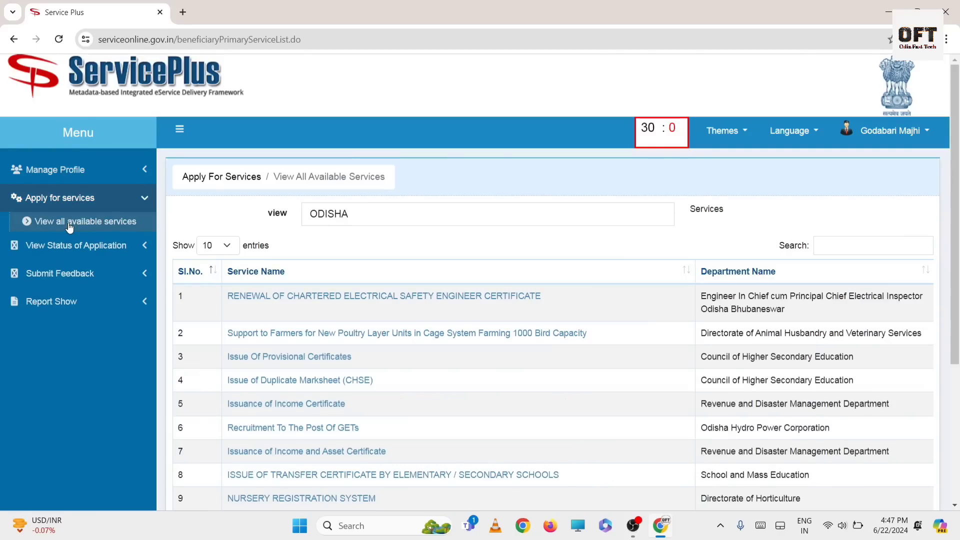
left_click(833, 246)
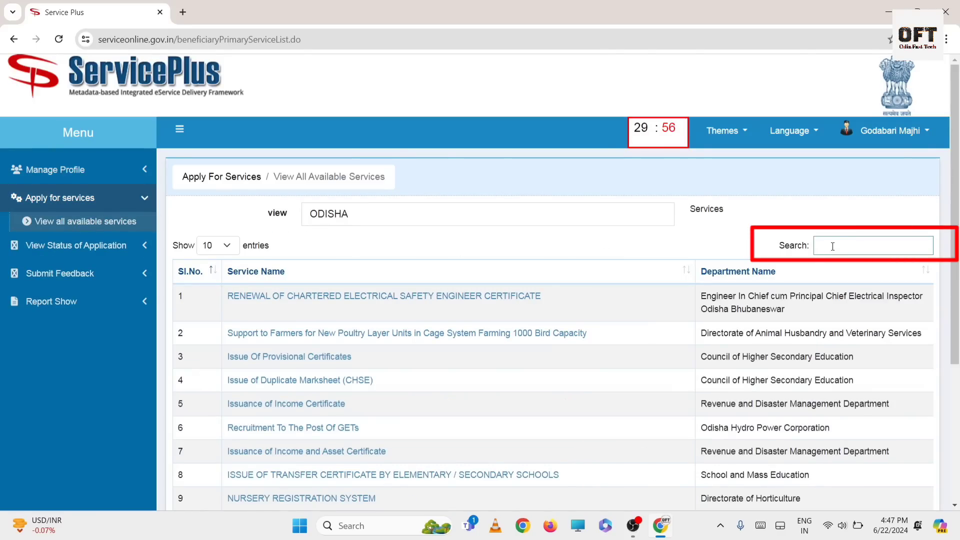
type("IN")
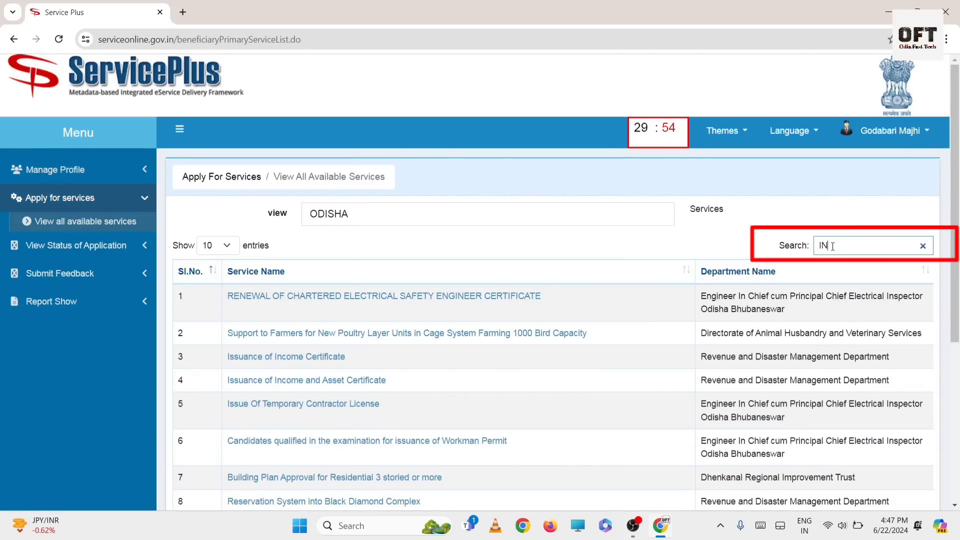
type("COME")
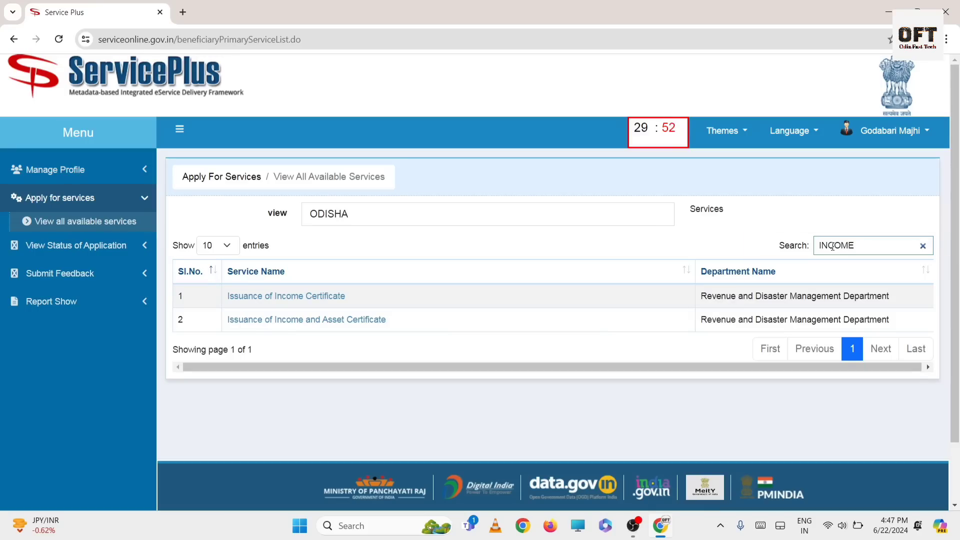
left_click(276, 306)
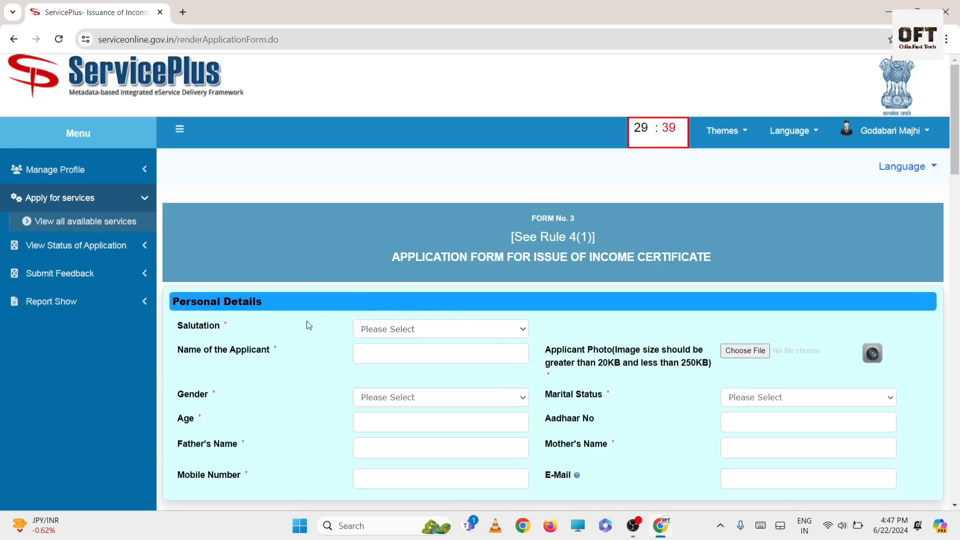
- Set salutation Smt, enter the applicant's name, and choose gender Female
left_click(410, 332)
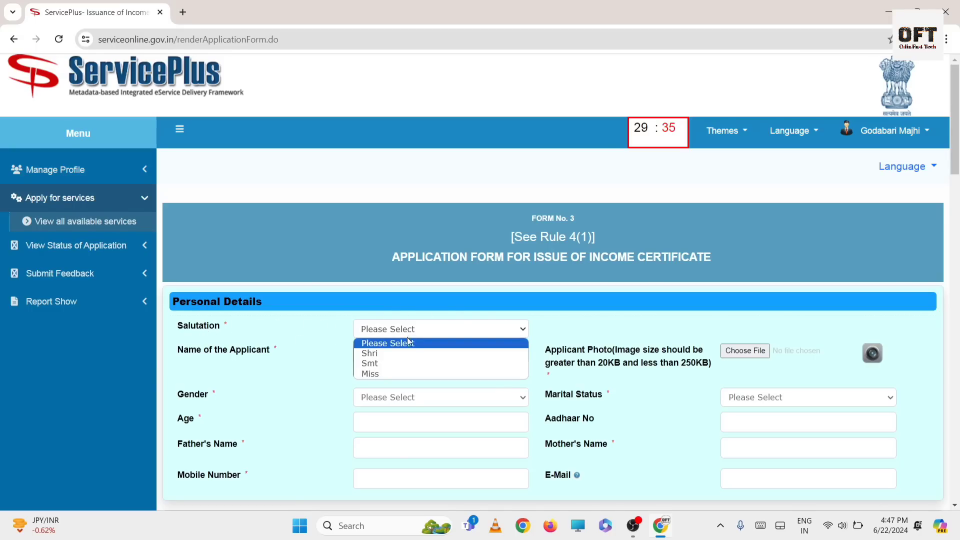
left_click(395, 363)
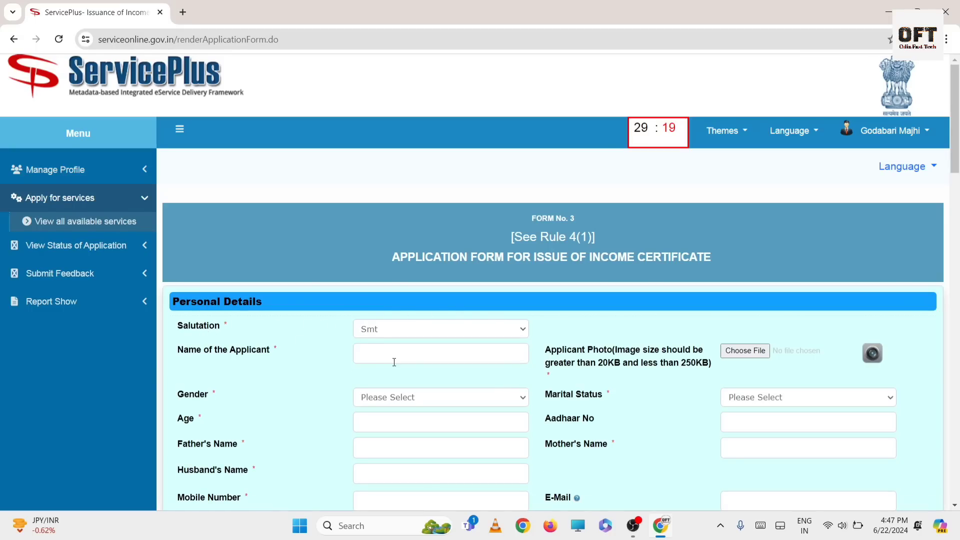
left_click(402, 356)
type("GOABAR")
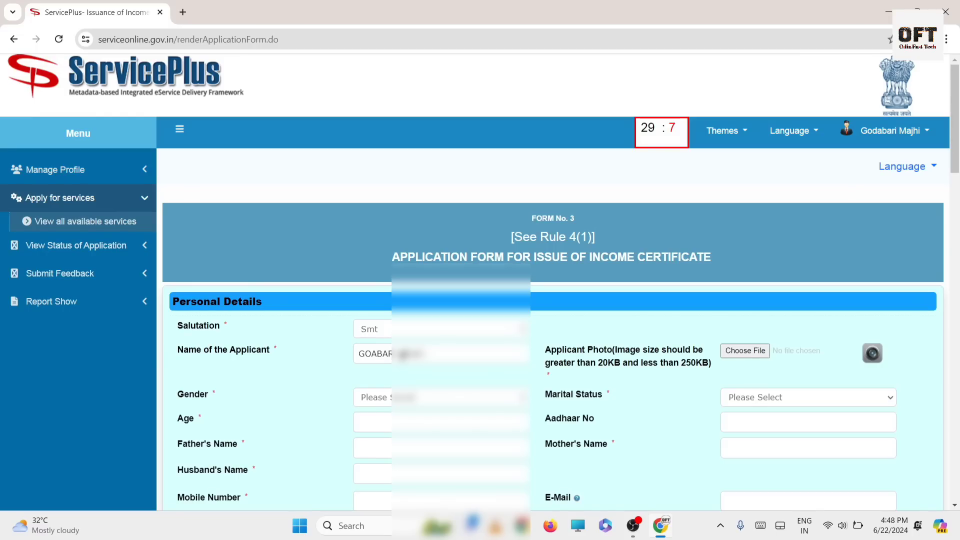
left_click(392, 403)
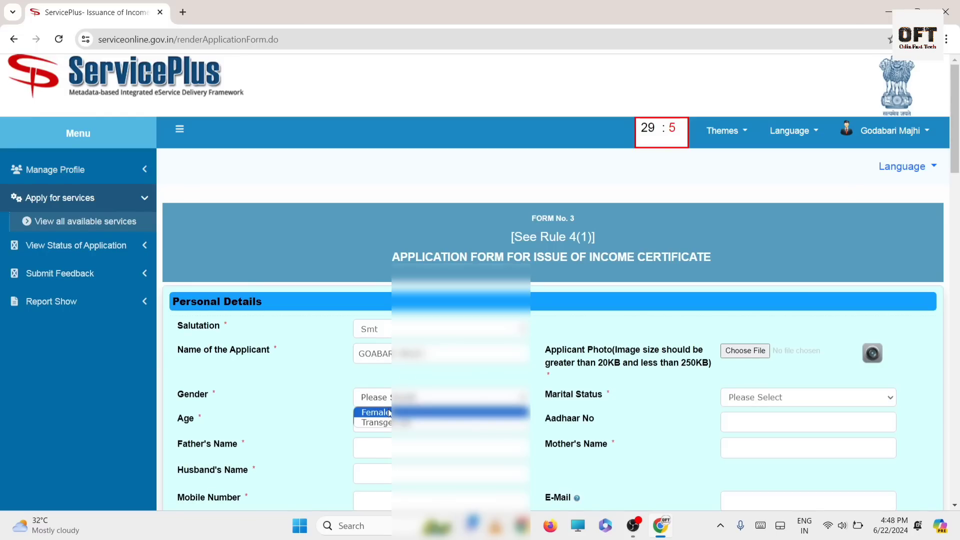
left_click(389, 412)
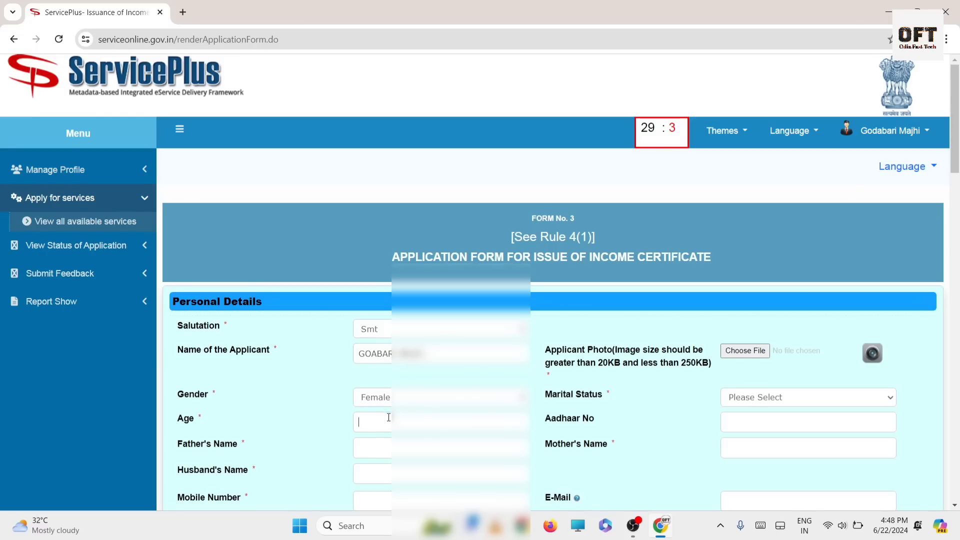
- Enter age 63, the father's name, husband's name and mobile number
type("63")
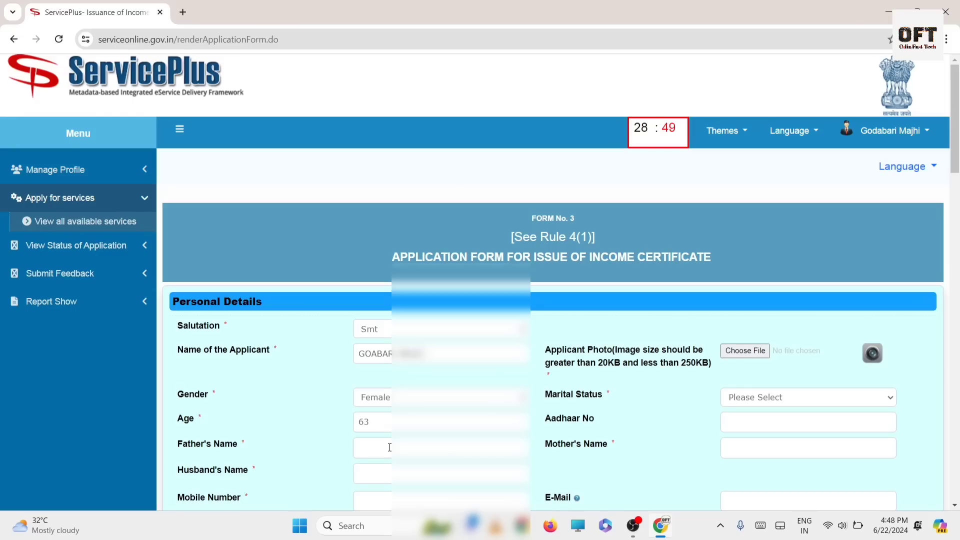
key("ctrl+v")
scroll(337, 435, "down", 1)
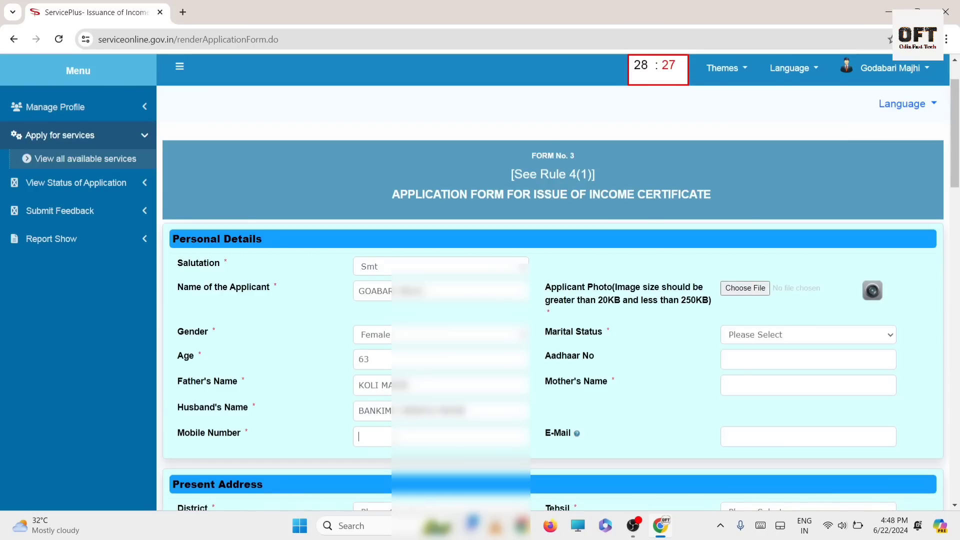
type("707756")
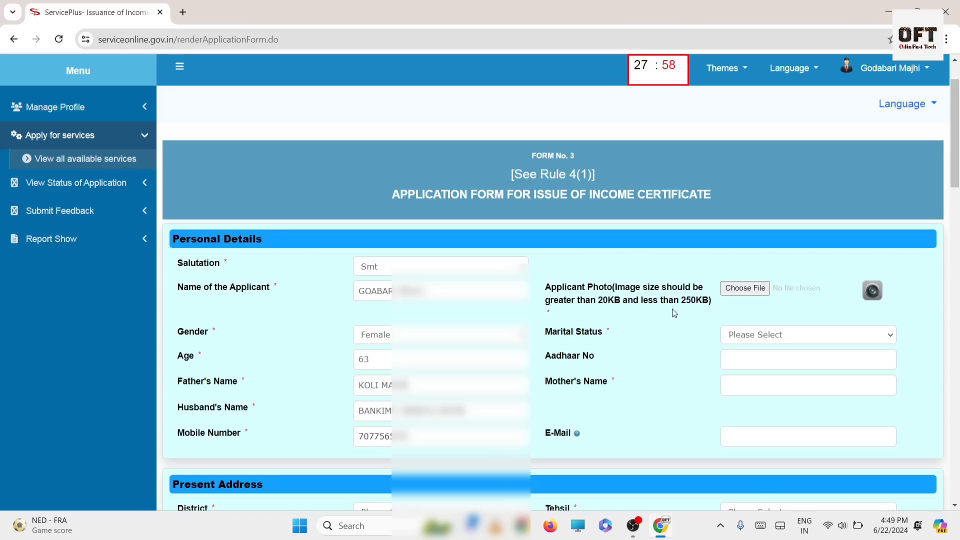
- Attach the DocScanner jpg as the applicant photo and set marital status to Married
left_click(730, 296)
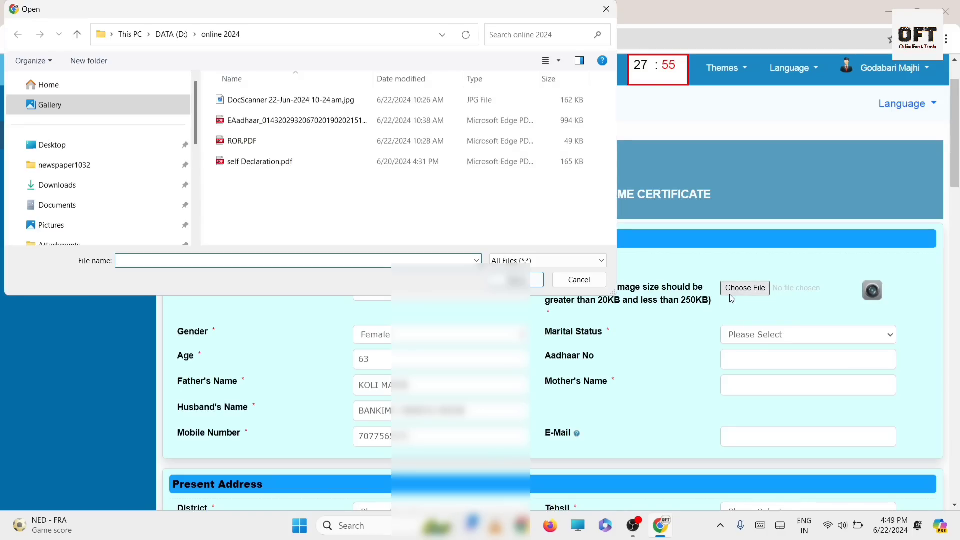
left_click(354, 102)
left_click(530, 278)
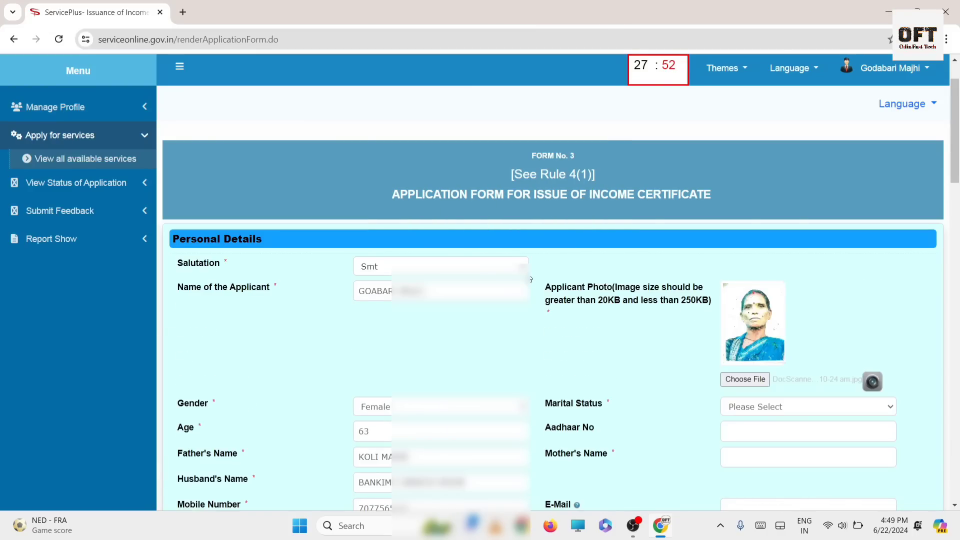
left_click(744, 407)
left_click(745, 421)
- Fill in the Aadhaar number, mother's name and applicant's e-mail address
left_click(755, 436)
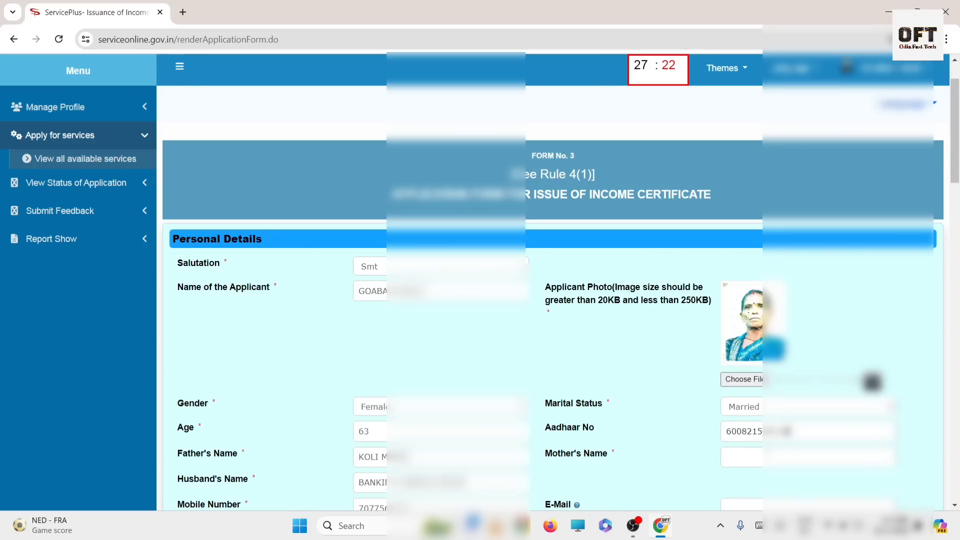
left_click(769, 454)
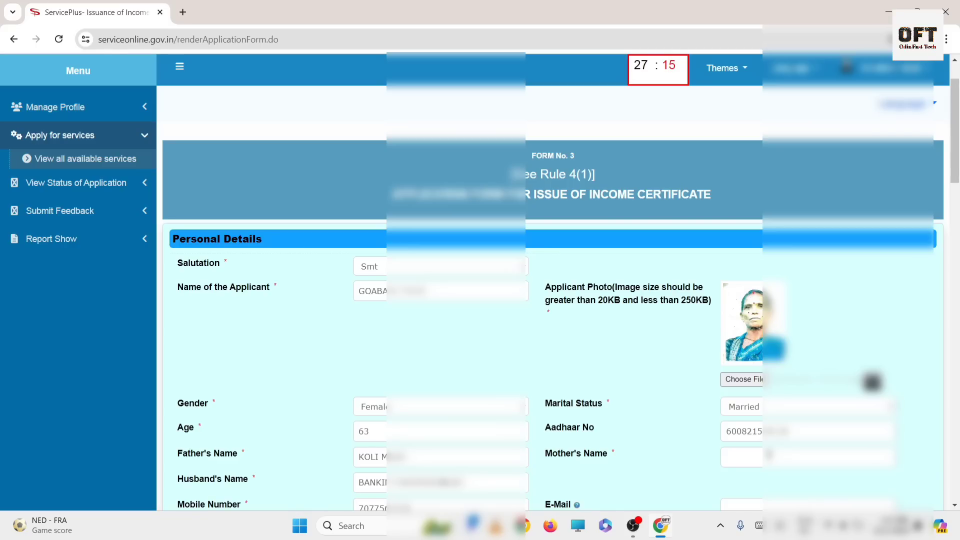
type("MALATI M")
scroll(643, 434, "down", 1)
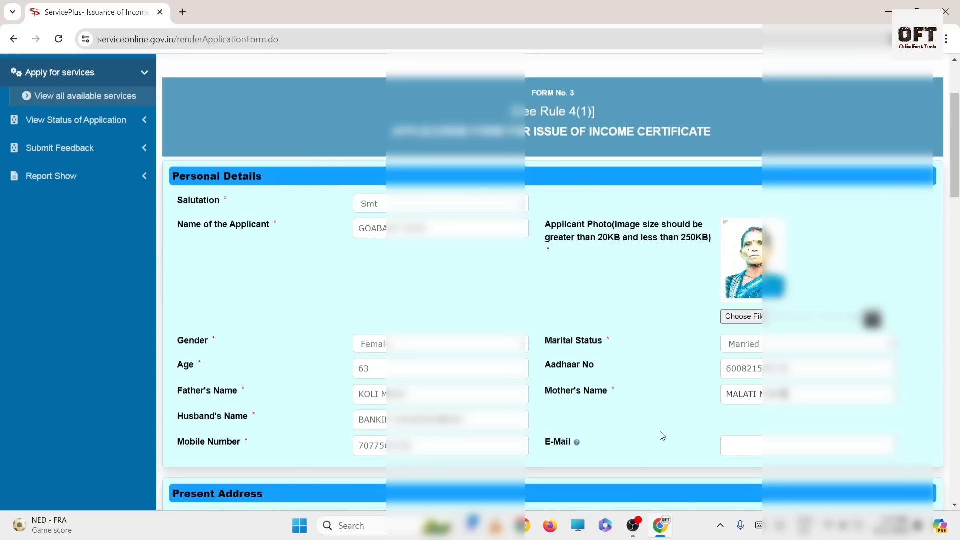
left_click(745, 443)
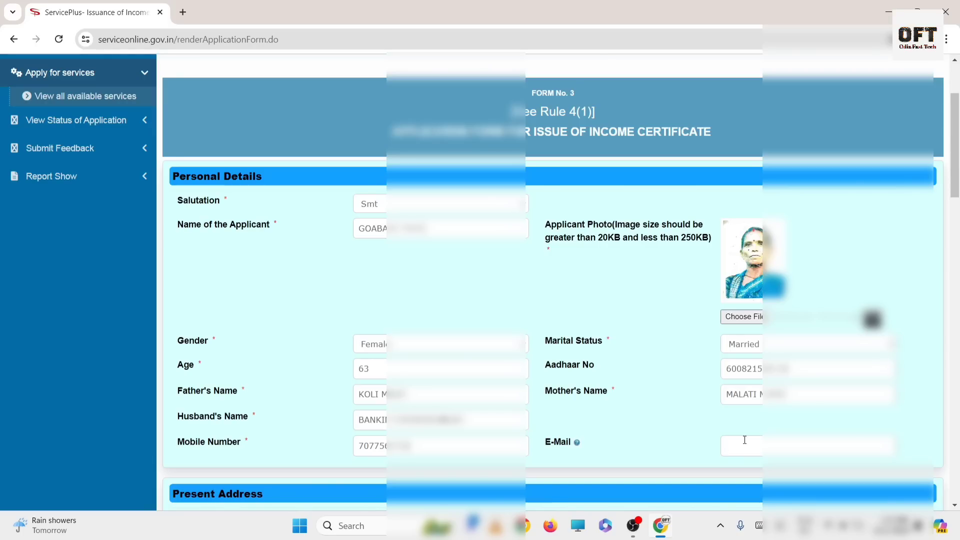
left_click(744, 440)
type("godabare")
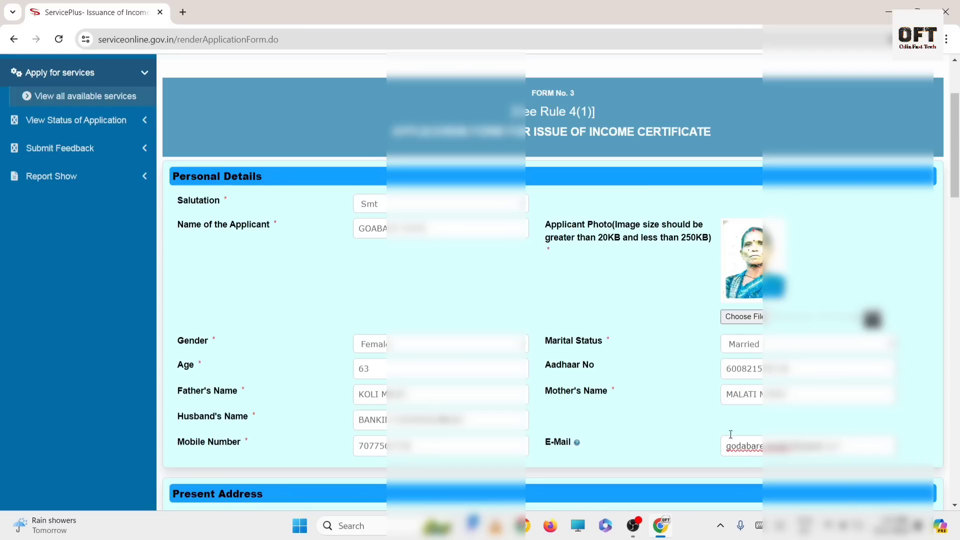
scroll(610, 408, "down", 9)
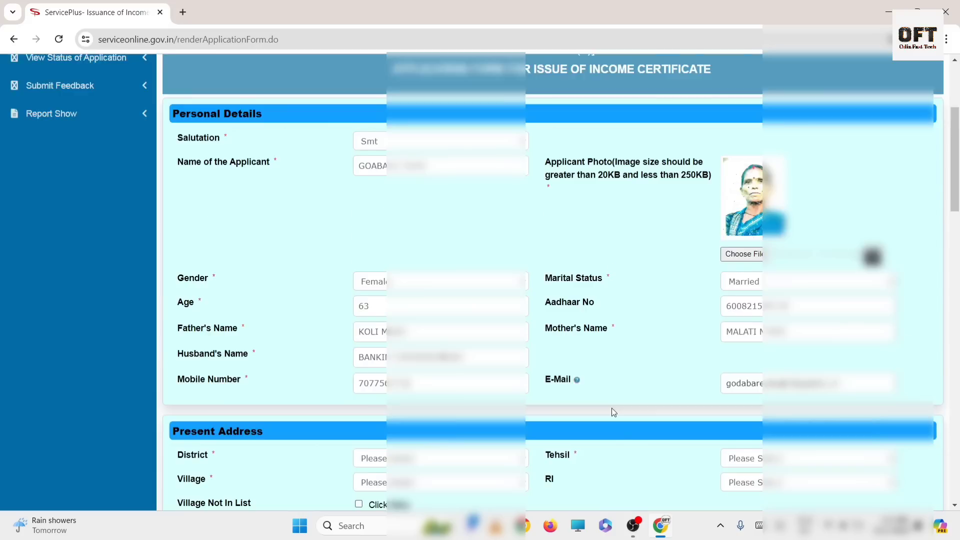
scroll(613, 411, "up", 1)
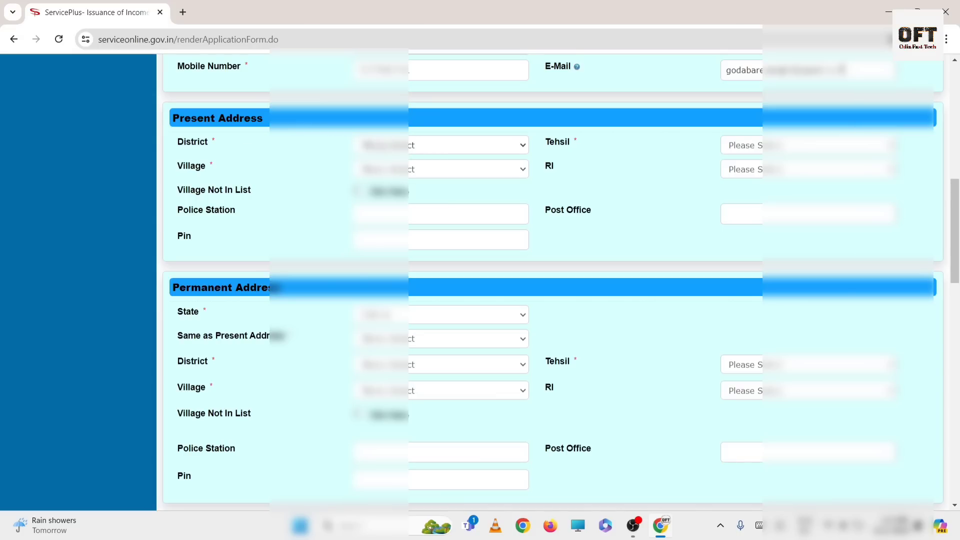
- Choose the present address district and tehsil, and enter the village as not in list
left_click(373, 145)
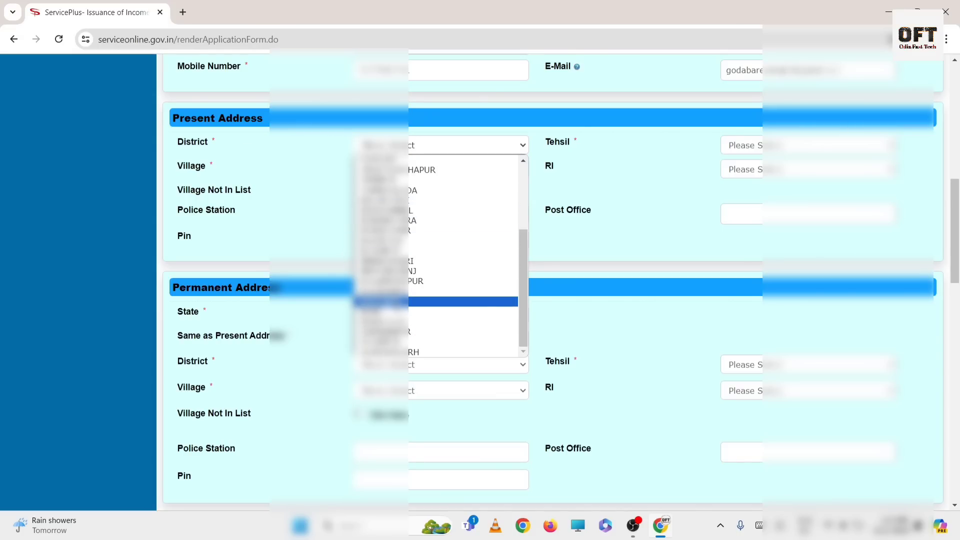
left_click(398, 301)
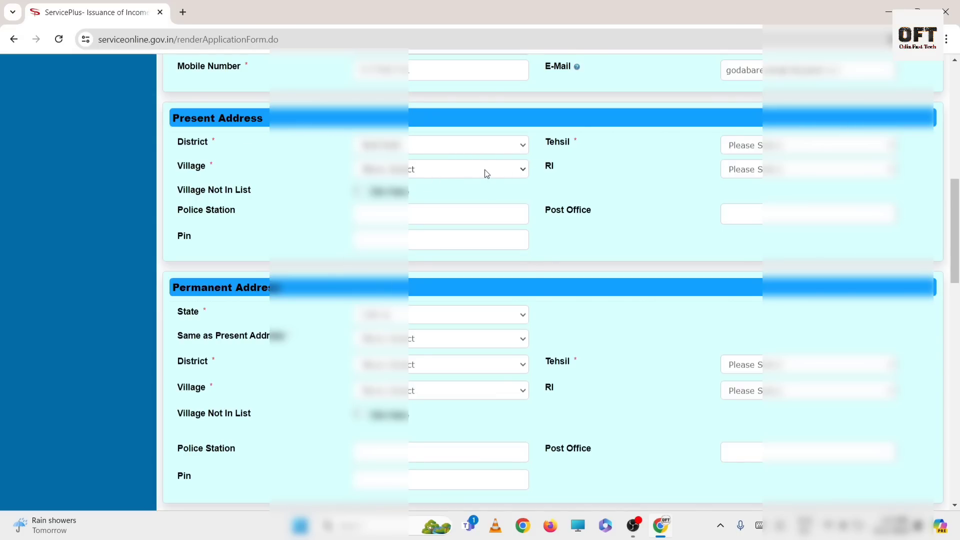
left_click(800, 145)
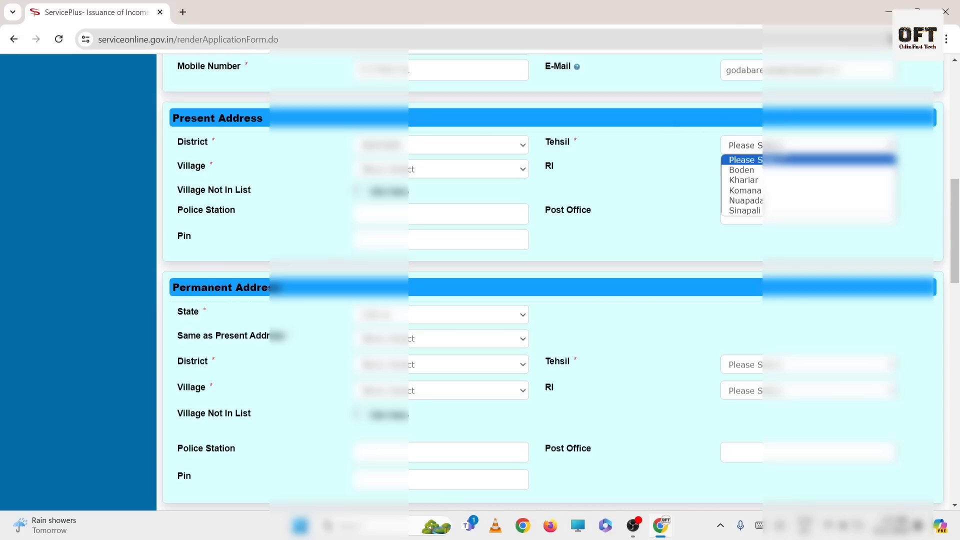
left_click(770, 181)
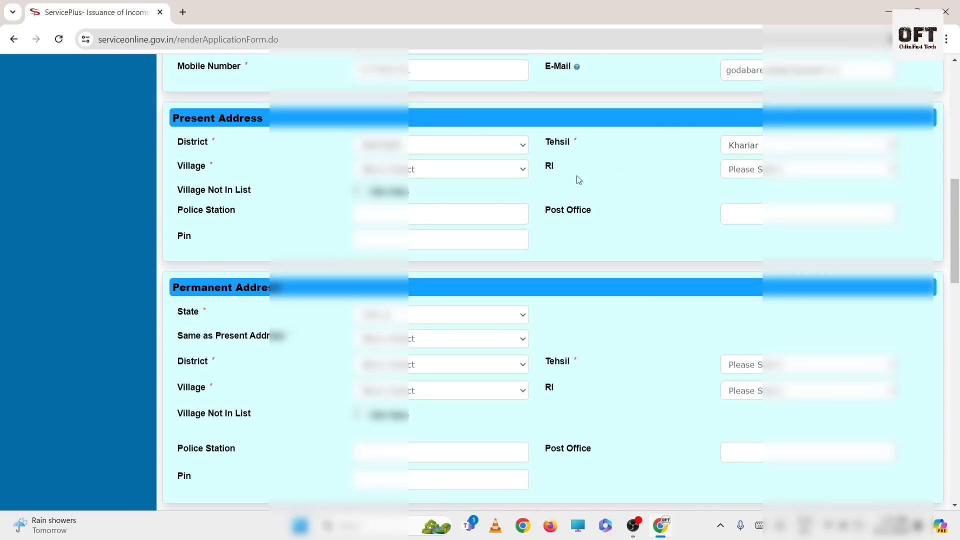
left_click(503, 171)
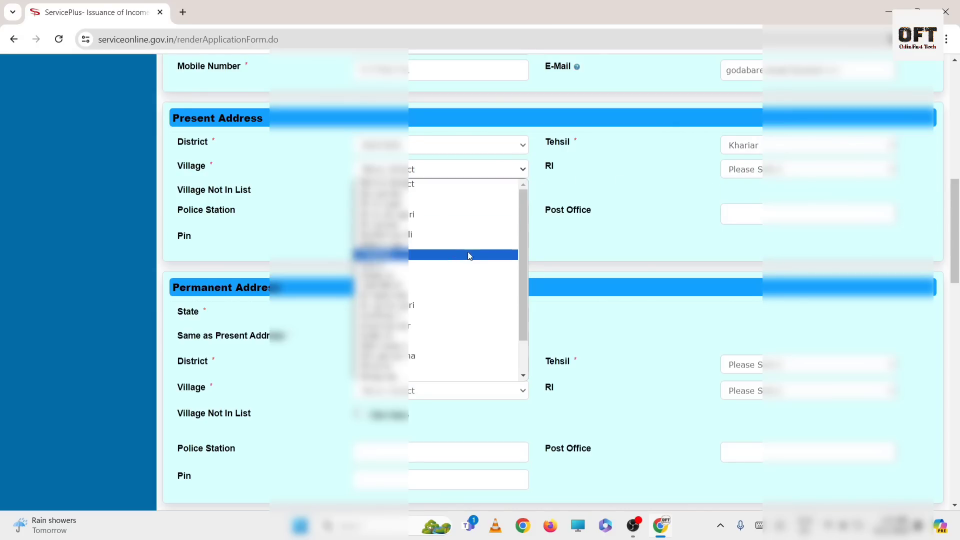
scroll(468, 255, "down", 1)
left_click(275, 223)
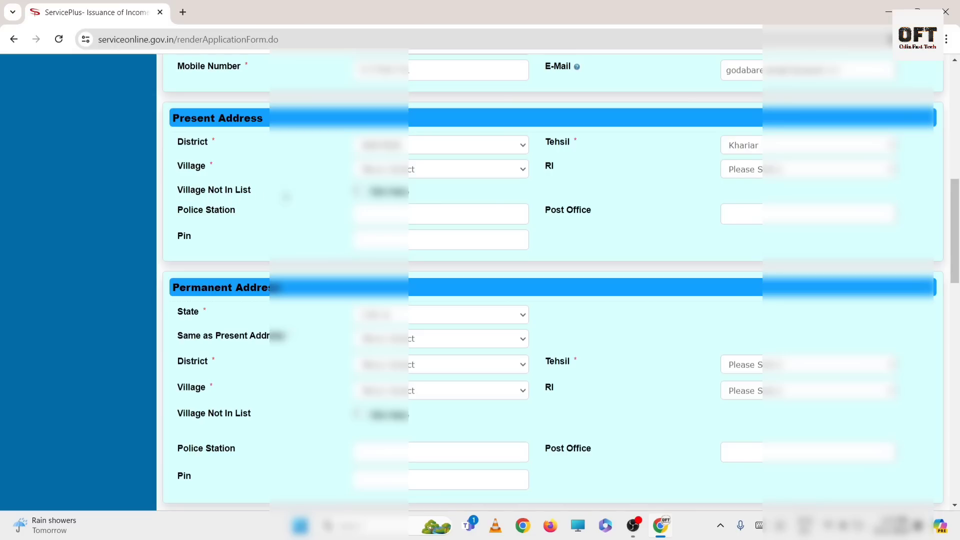
left_click(357, 192)
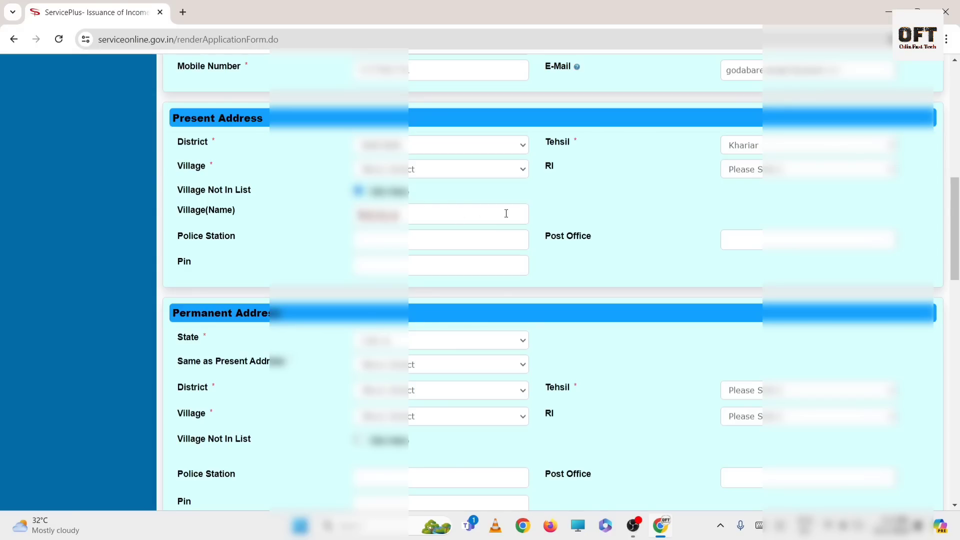
left_click(589, 207)
- Enter the present address post office and PIN, and set Same as Present Address to Yes
left_click(408, 258)
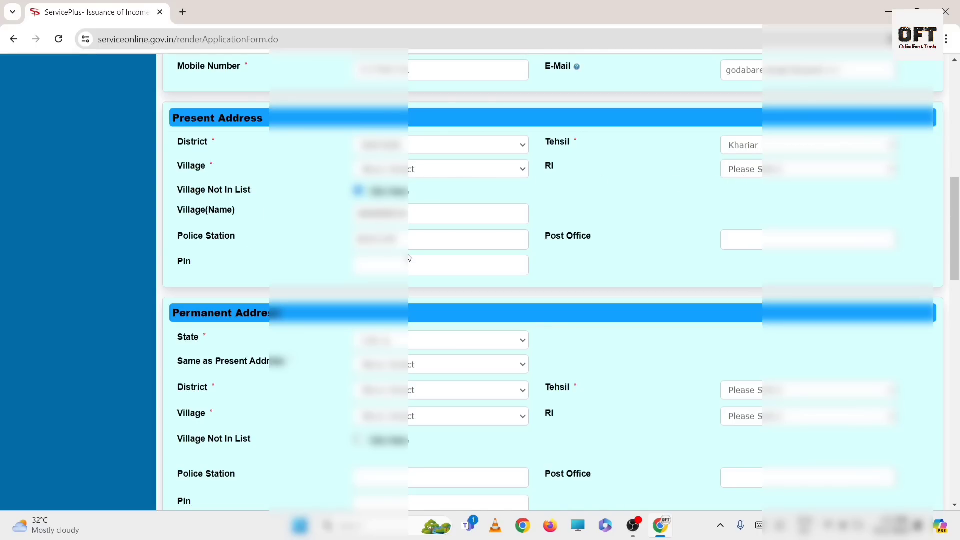
left_click(742, 241)
type("palsada")
left_click(513, 262)
type("766107")
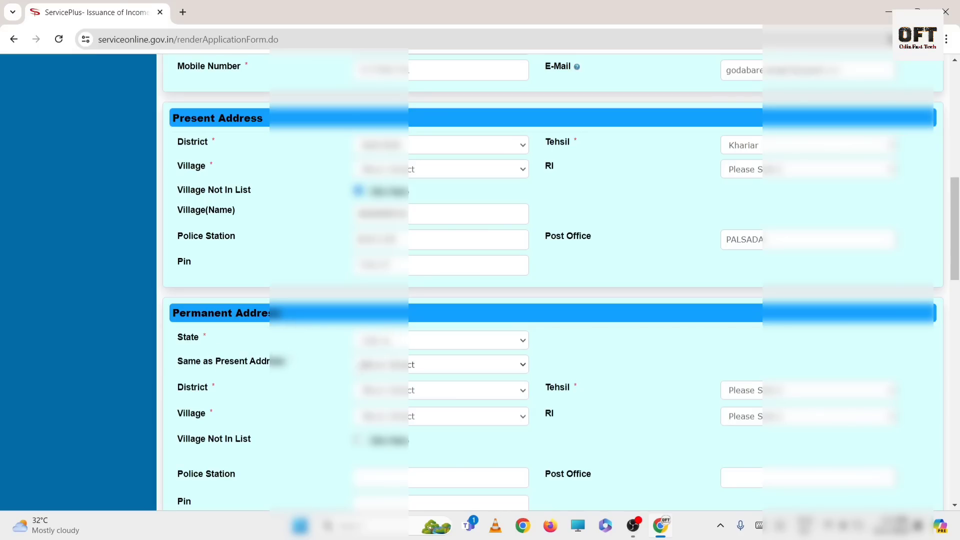
left_click(360, 366)
left_click(375, 389)
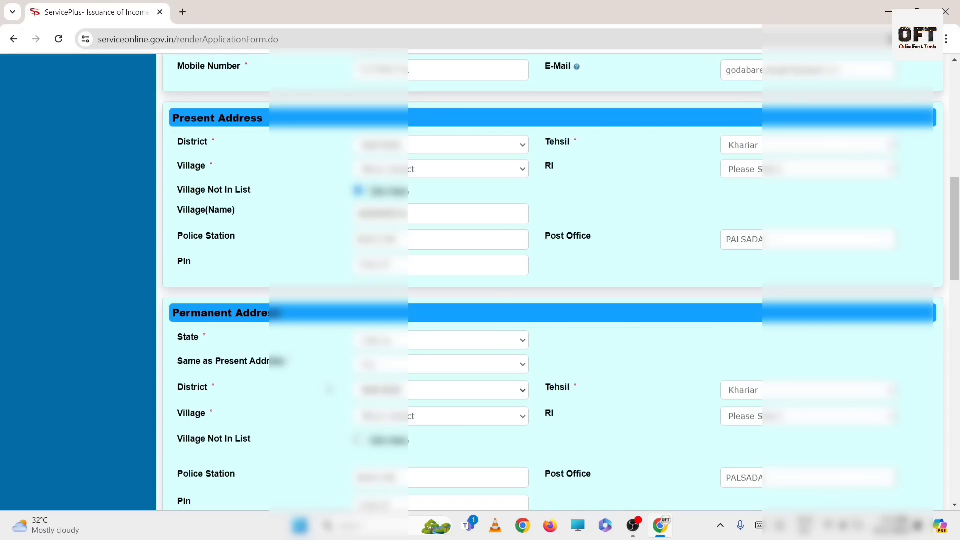
- Tick Village Not In List for the permanent address and type the village name
scroll(329, 390, "down", 1)
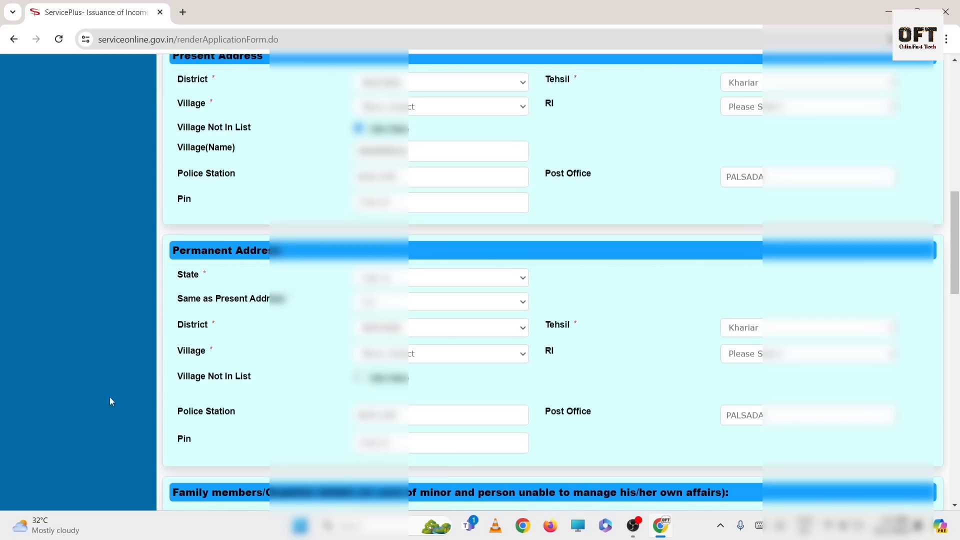
left_click(358, 378)
left_click(359, 378)
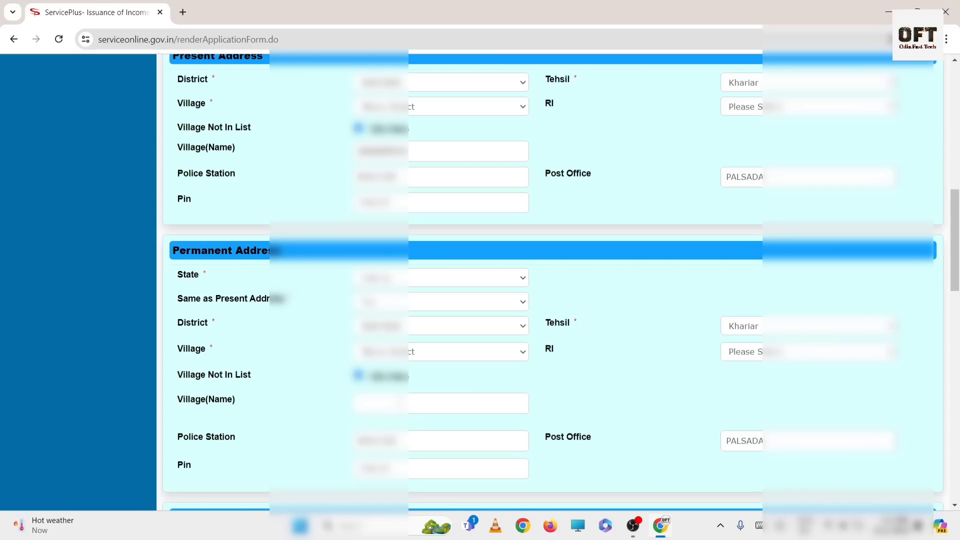
type("BADIPALI")
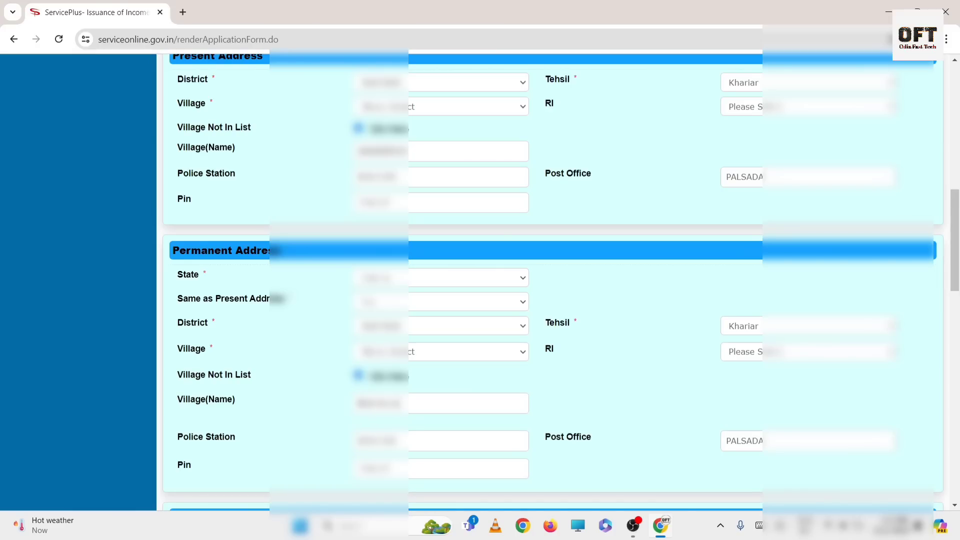
left_click(567, 397)
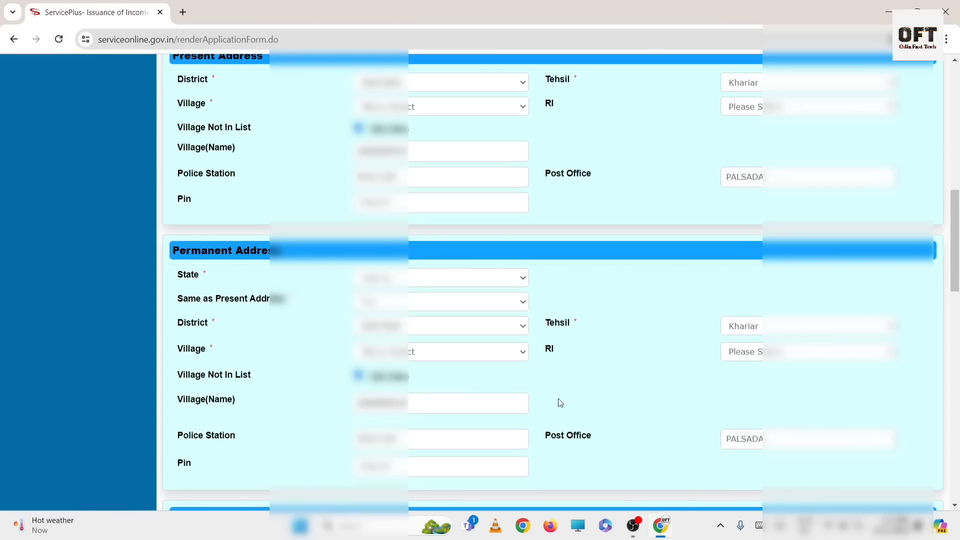
scroll(589, 390, "down", 3)
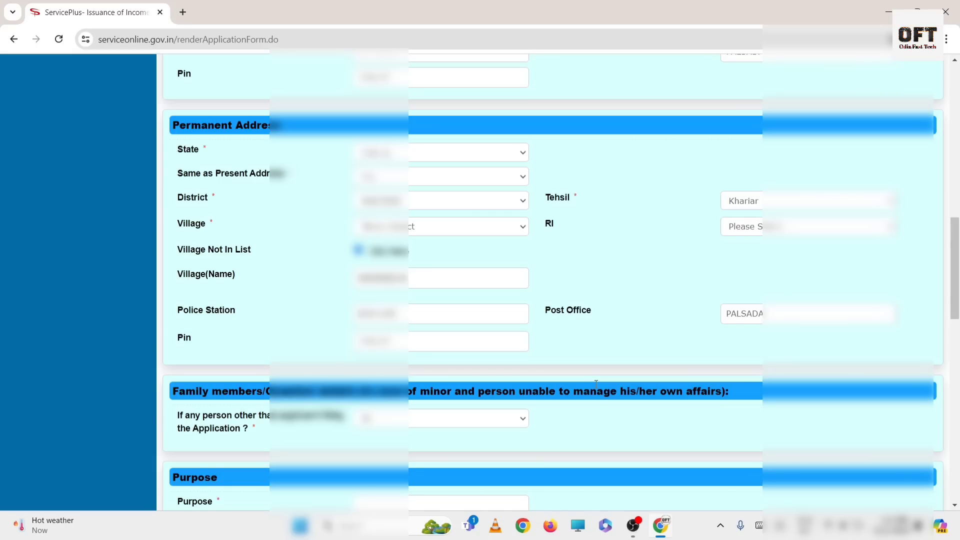
scroll(597, 383, "down", 1)
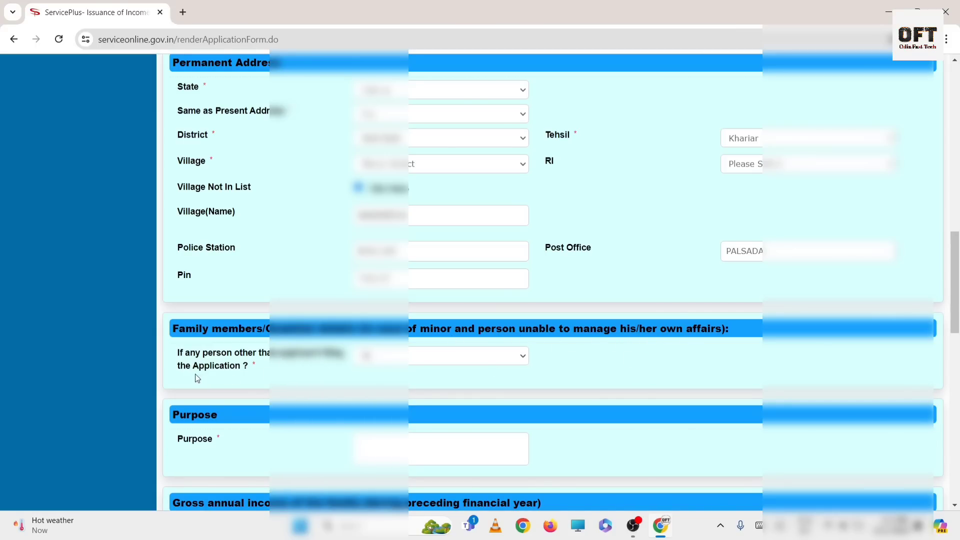
- Set 'If any person other than applicant filling the Application?' to No, reverting an earlier Yes
left_click(372, 360)
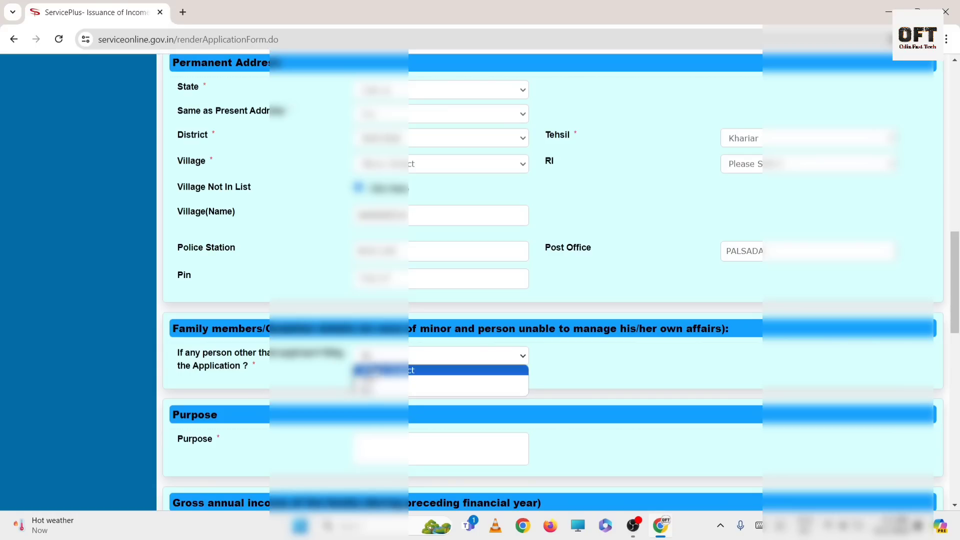
left_click(377, 380)
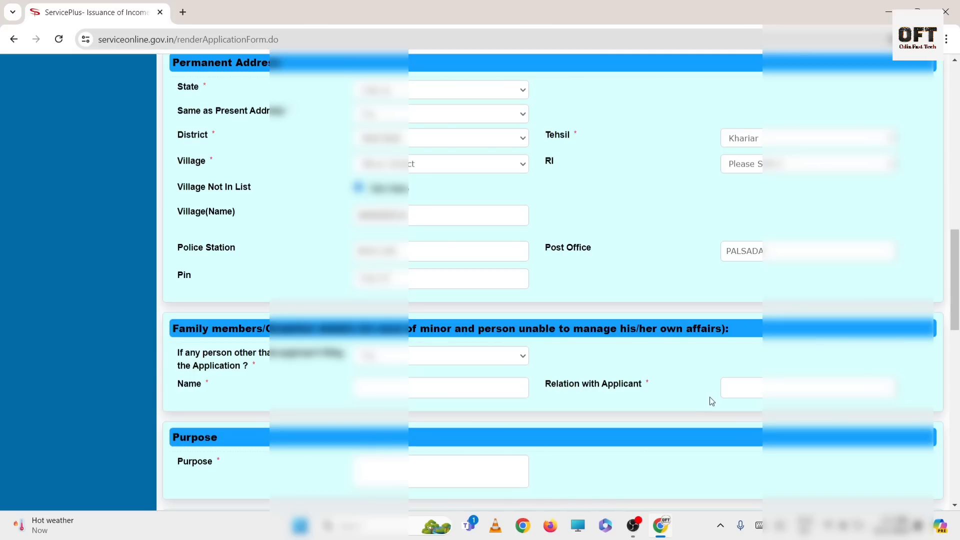
left_click(396, 387)
left_click(406, 359)
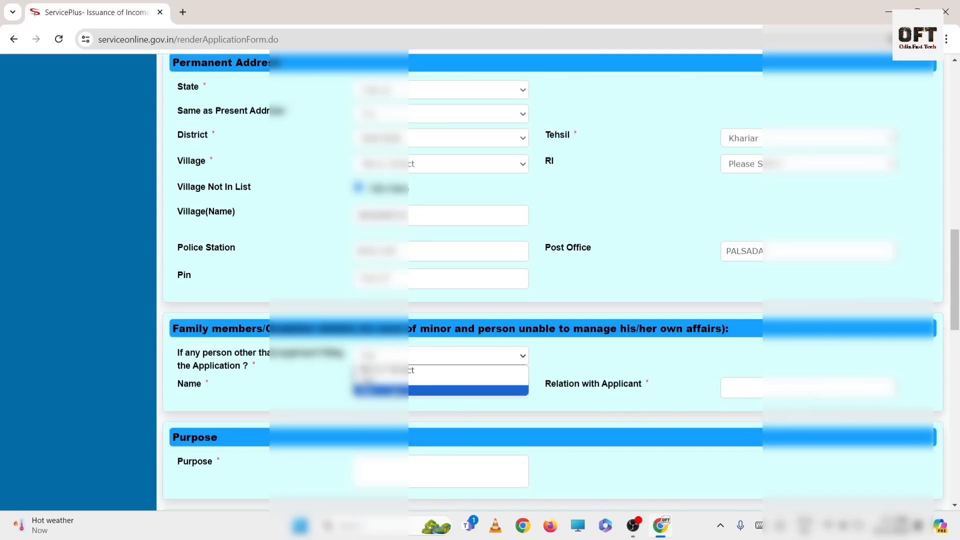
left_click(380, 390)
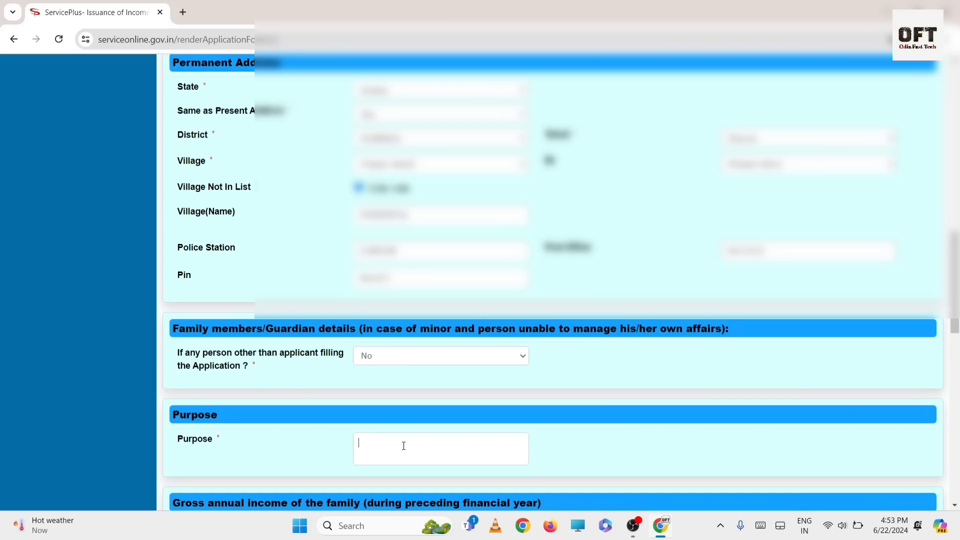
- Enter Business as the purpose and 80000 as the agriculture income
type("Business")
scroll(188, 325, "down", 4)
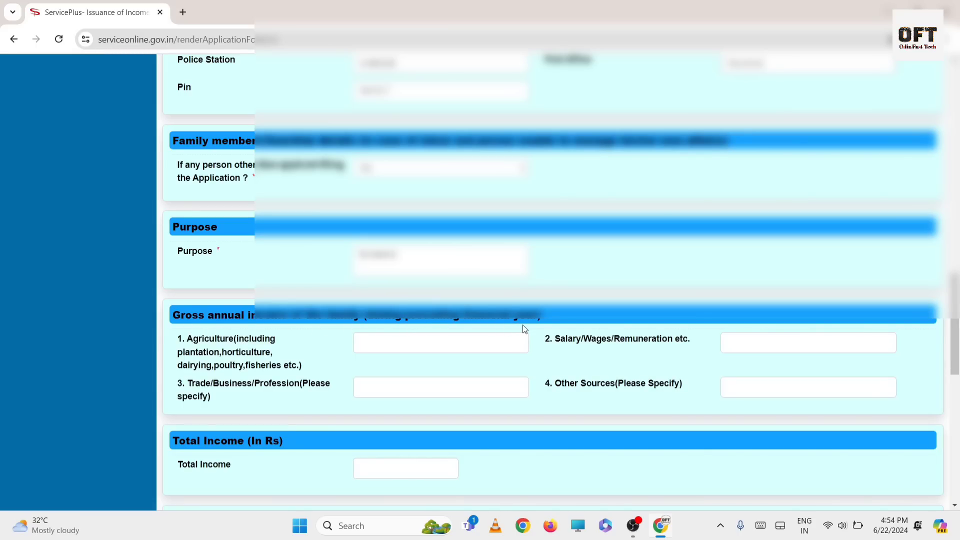
left_click(478, 340)
type("80000")
left_click(504, 357)
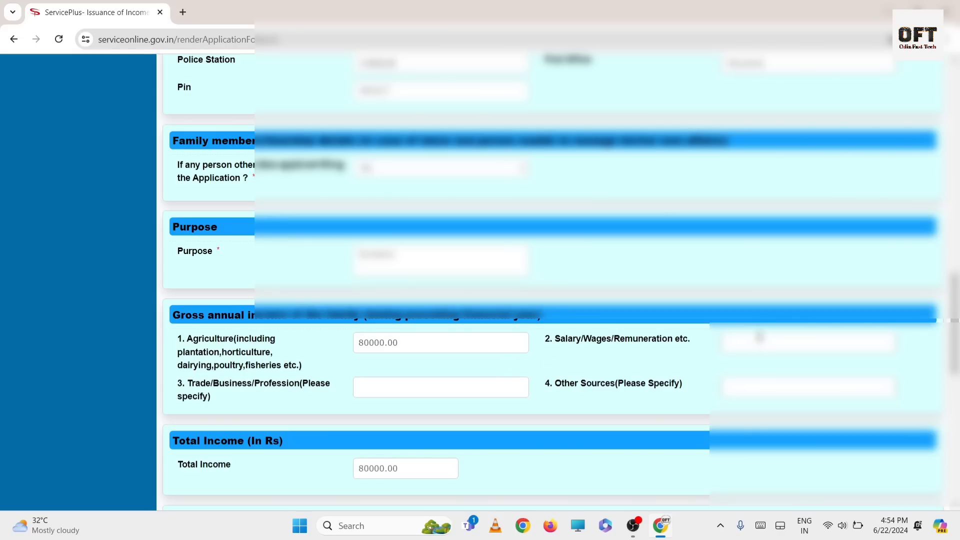
- Enter 200 salary, 10000 trade and 0 other-sources income, totalling 90200.00
left_click(760, 338)
type("200.00")
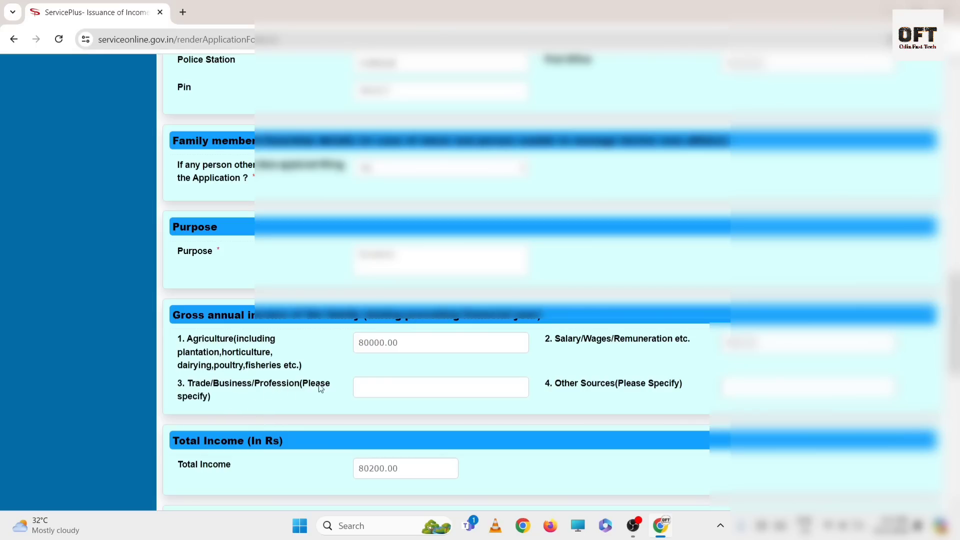
left_click(399, 386)
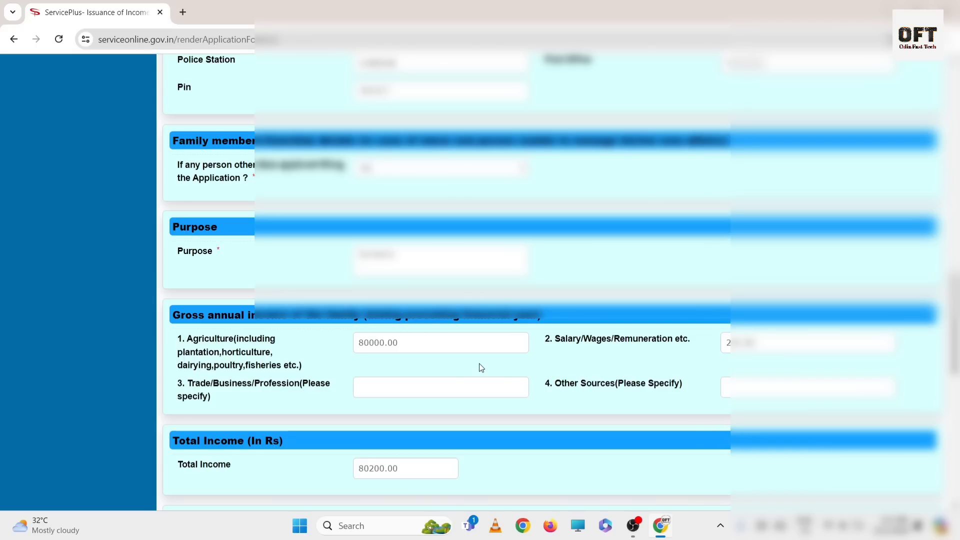
type("10000")
left_click(458, 371)
left_click(737, 387)
type("00")
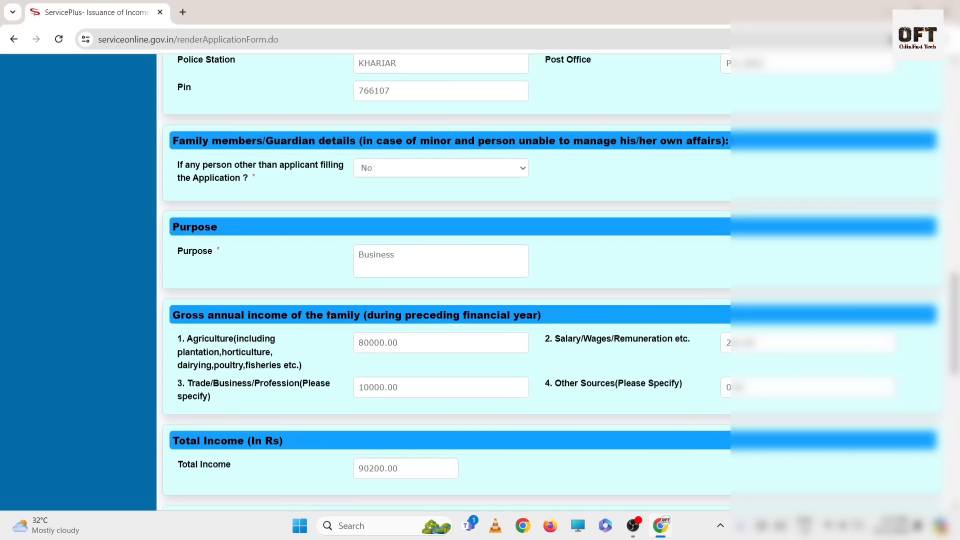
left_click_drag(327, 315, 367, 315)
- Enter Khariar as the declaration place and tick I Agree
scroll(349, 375, "down", 5)
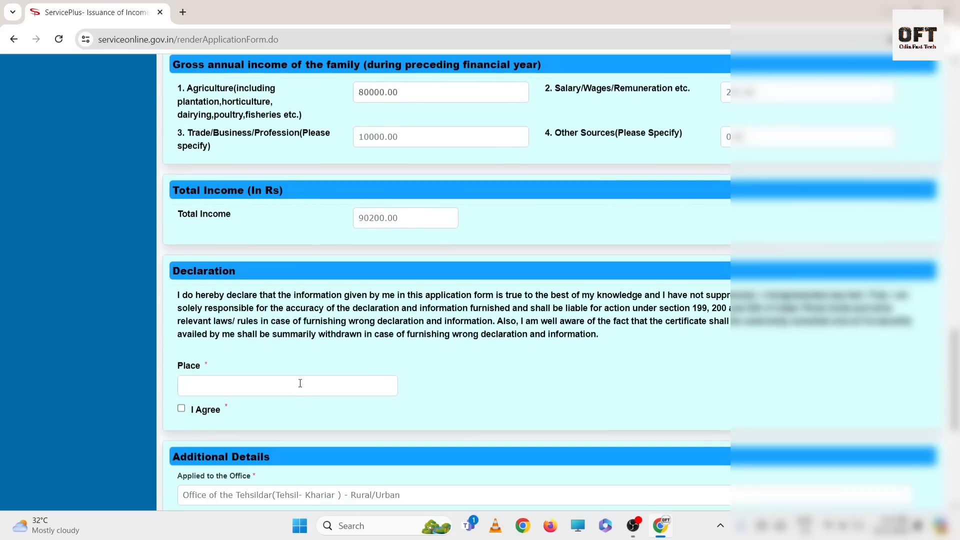
left_click(228, 394)
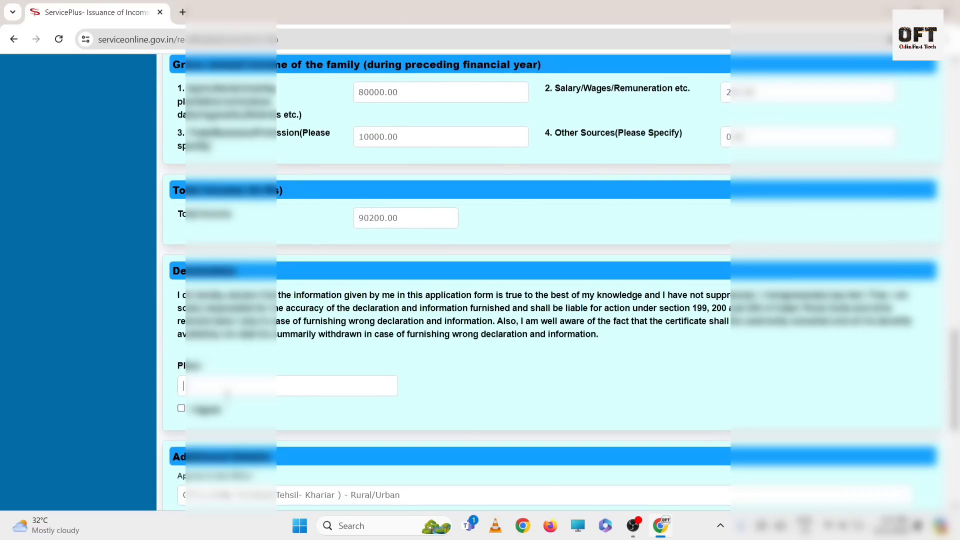
type("Khariar")
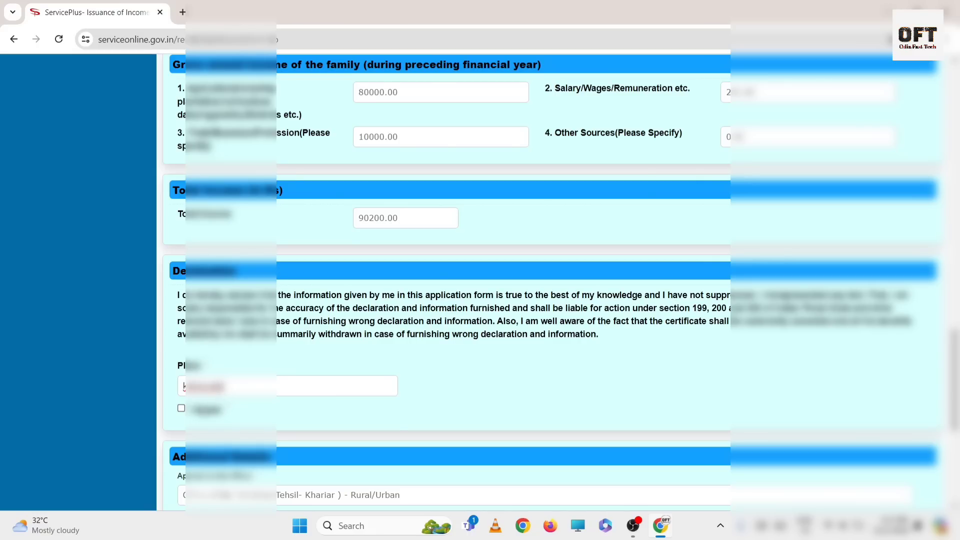
left_click(254, 398)
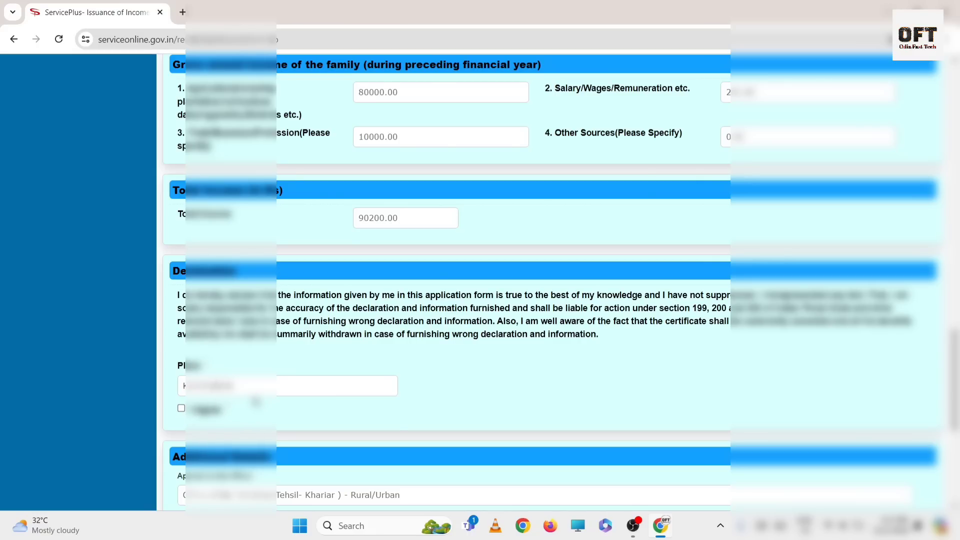
left_click(181, 407)
- Replace the Purpose text with BUSINESS after trying several other wordings
scroll(316, 330, "up", 5)
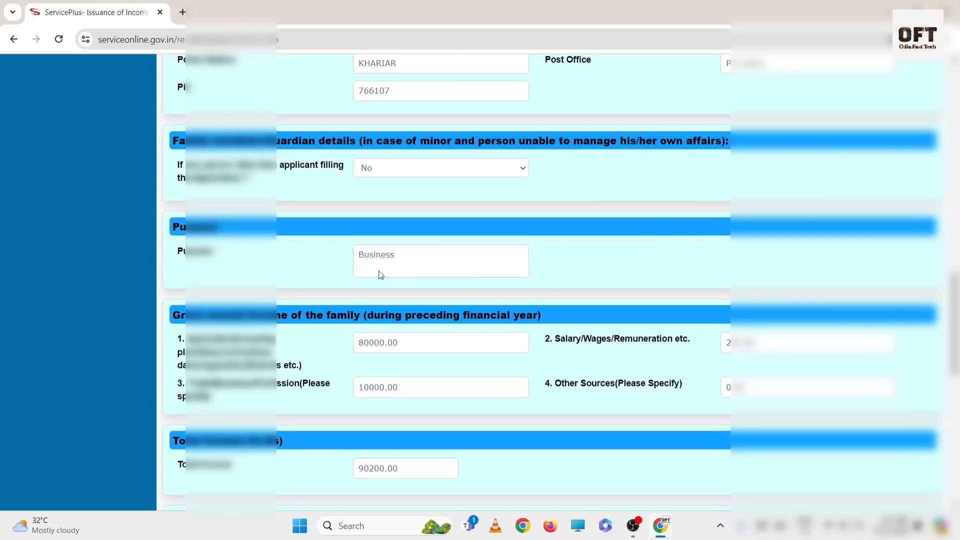
left_click(410, 255)
key("BackSpace")
key("BackSpace")
key("BackSpace")
key("BackSpace")
key("BackSpace")
key("BackSpace")
key("BackSpace")
key("BackSpace")
type("scheme")
key("BackSpace")
key("BackSpace")
key("BackSpace")
key("BackSpace")
key("BackSpace")
key("BackSpace")
type("YOJANA")
key("BackSpace")
key("BackSpace")
key("BackSpace")
key("BackSpace")
key("BackSpace")
key("BackSpace")
type("JOB")
key("BackSpace")
key("BackSpace")
type("SERVIC")
type("E")
key("BackSpace")
key("BackSpace")
key("BackSpace")
key("BackSpace")
key("BackSpace")
key("BackSpace")
key("BackSpace")
type("BUSINESS")
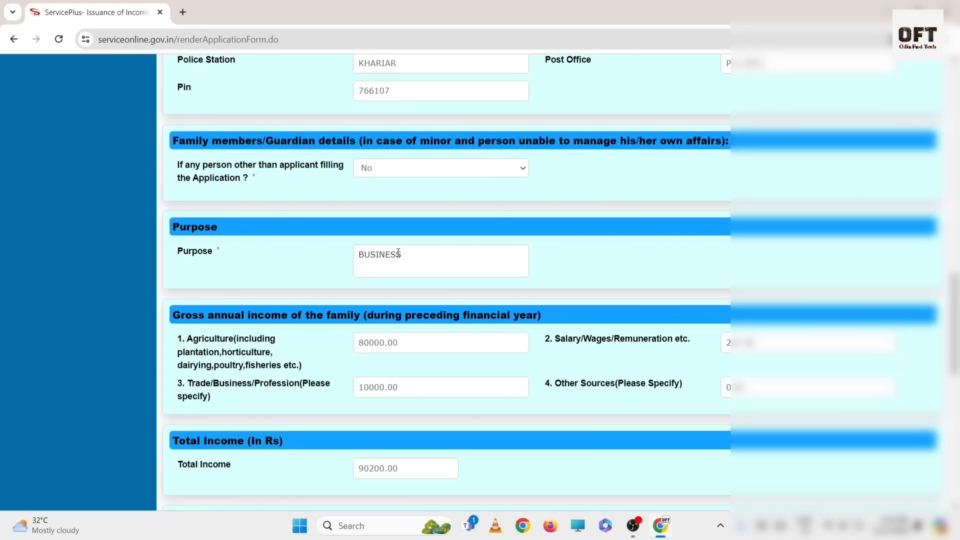
left_click(324, 270)
scroll(518, 277, "down", 3)
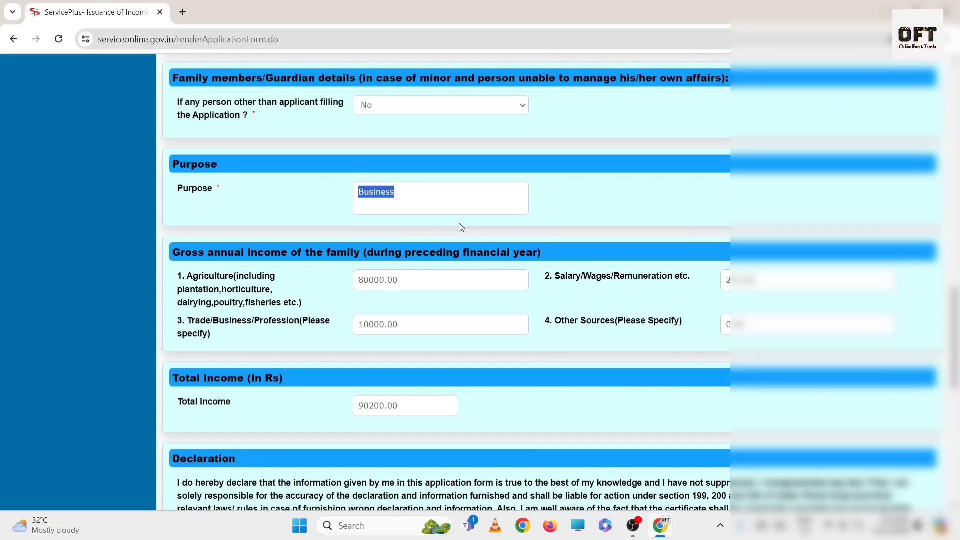
left_click(475, 201)
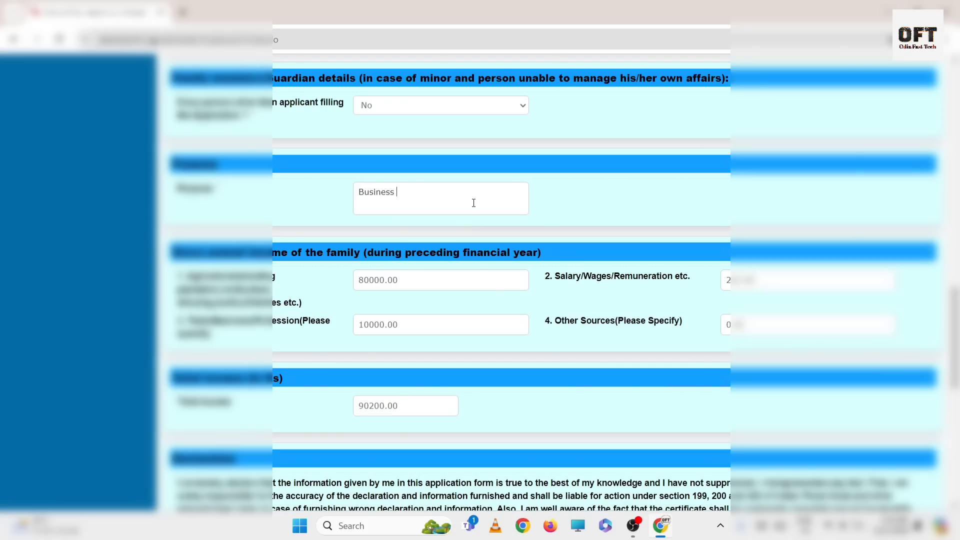
scroll(399, 214, "down", 5)
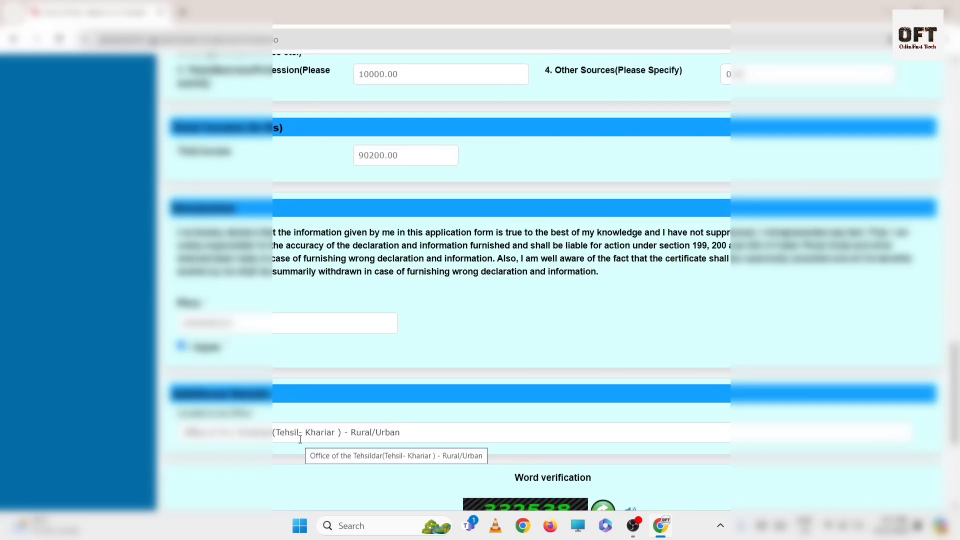
- Fill in the word verification captcha and submit the income certificate form
scroll(403, 412, "down", 3)
left_click(537, 433)
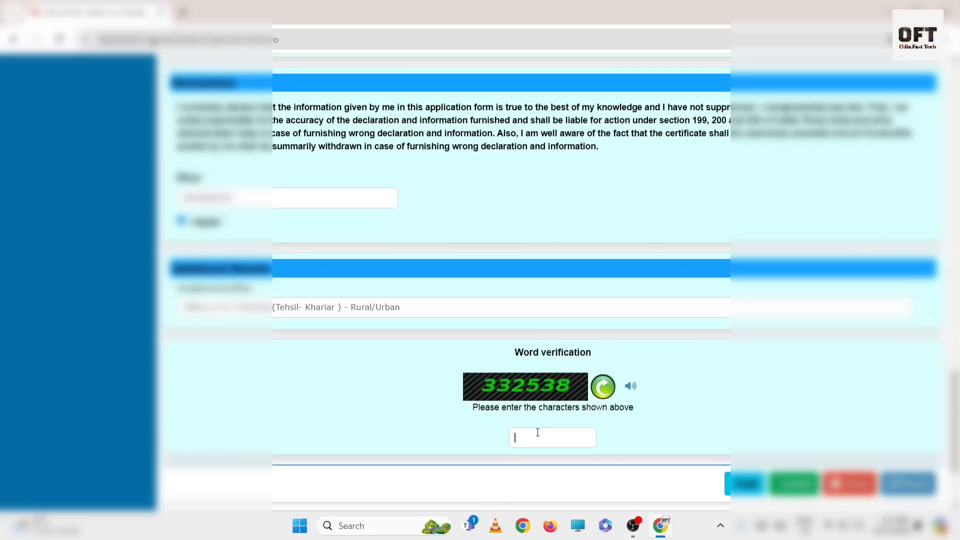
type("3325")
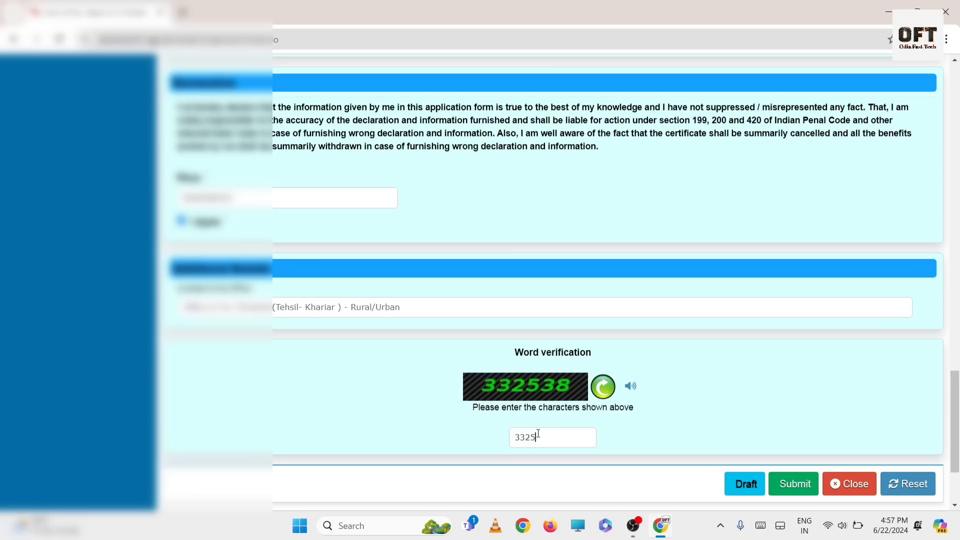
type("38")
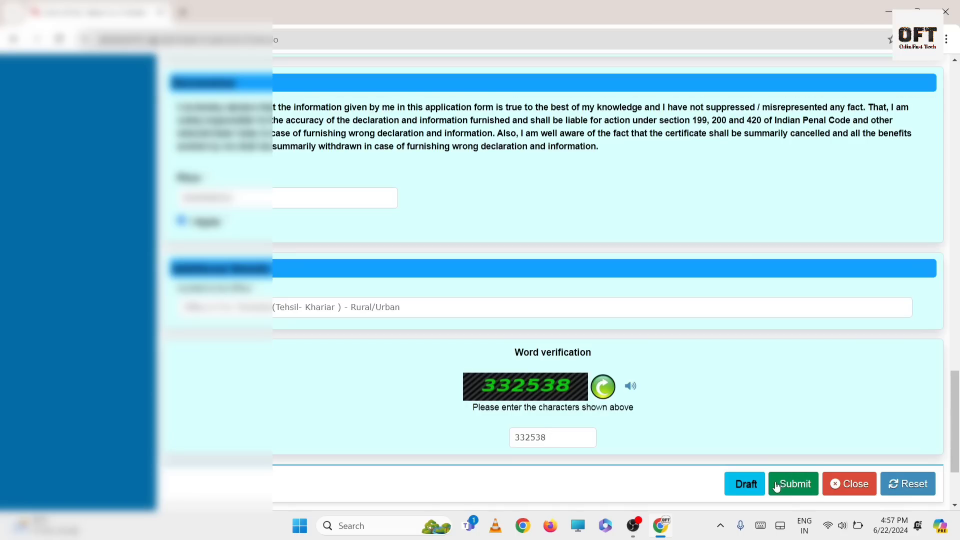
left_click(776, 486)
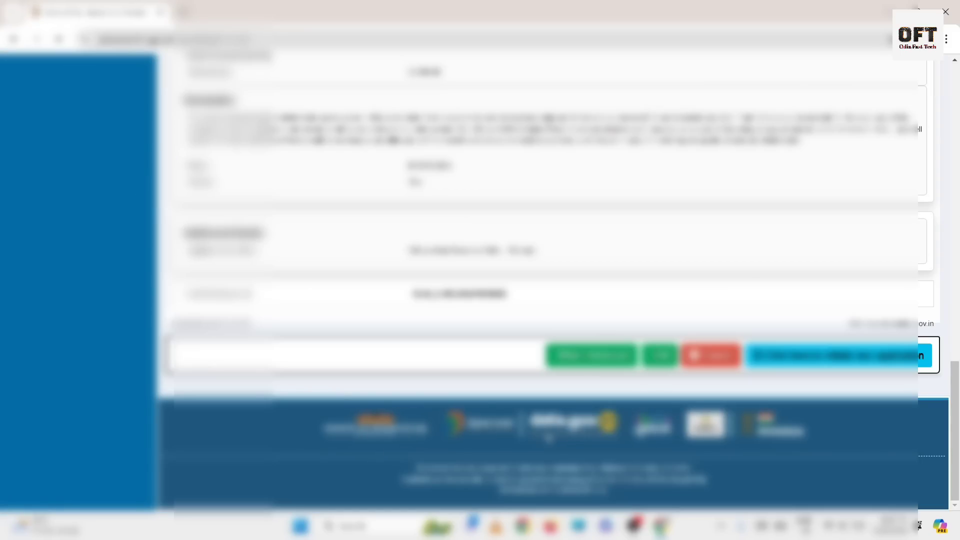
scroll(550, 280, "up", 15)
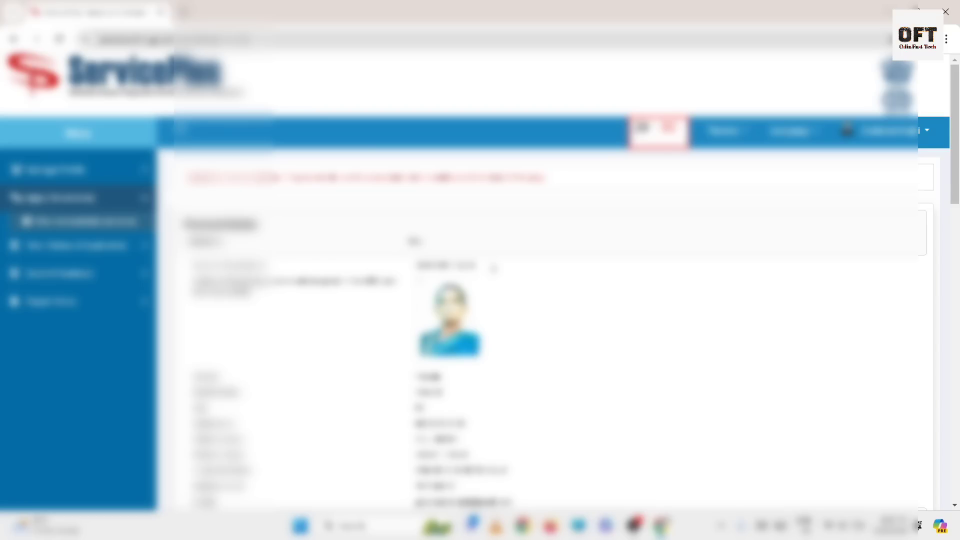
scroll(550, 280, "down", 3)
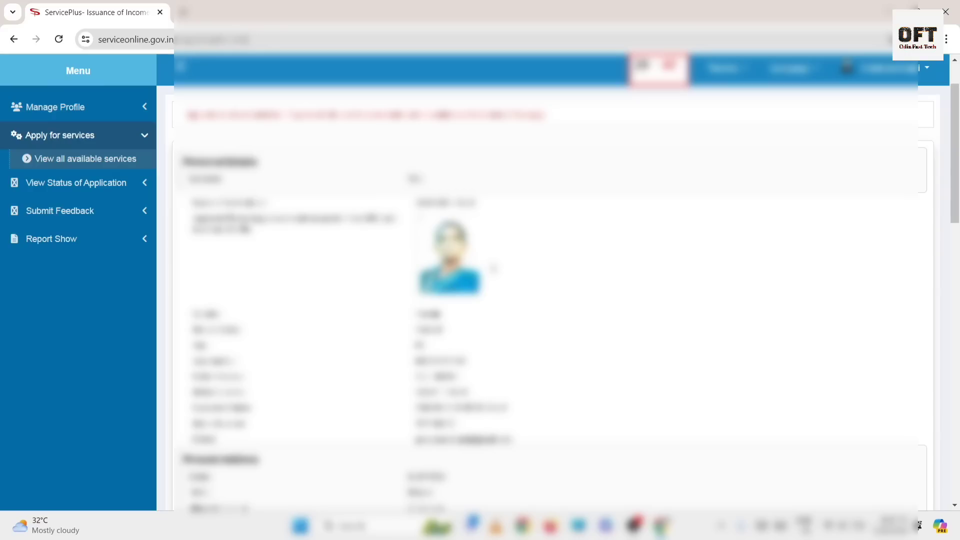
scroll(493, 268, "down", 4)
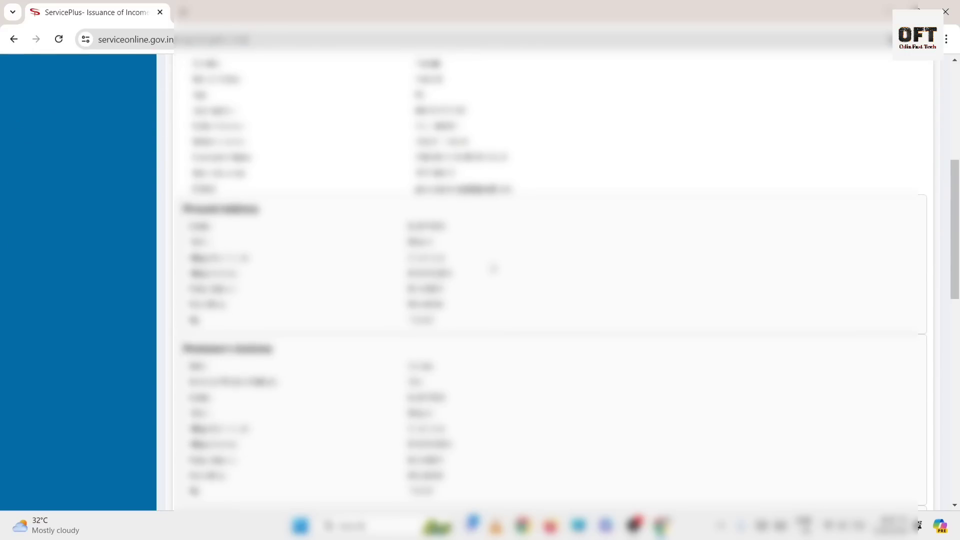
scroll(493, 269, "down", 15)
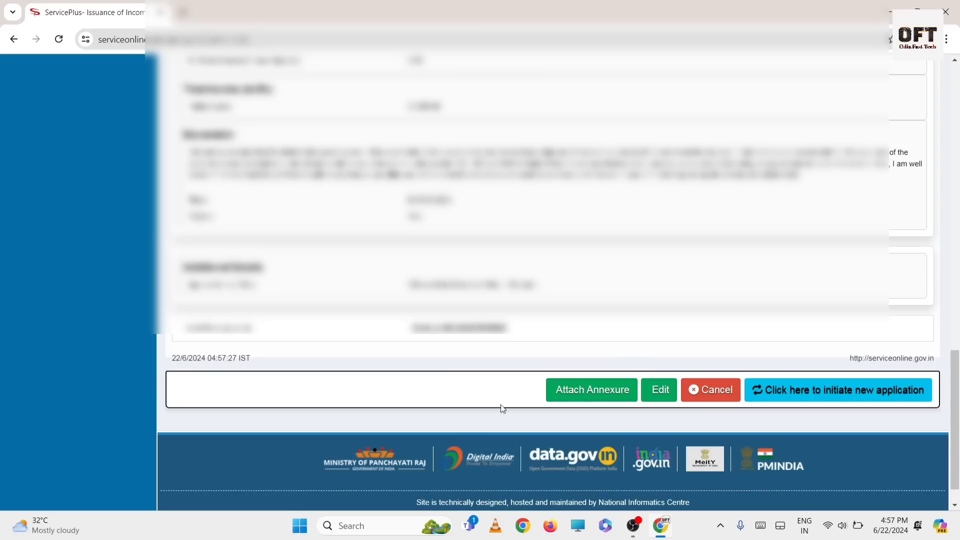
- Open Attach Annexure and expand the first enclosure's document type list
left_click(576, 390)
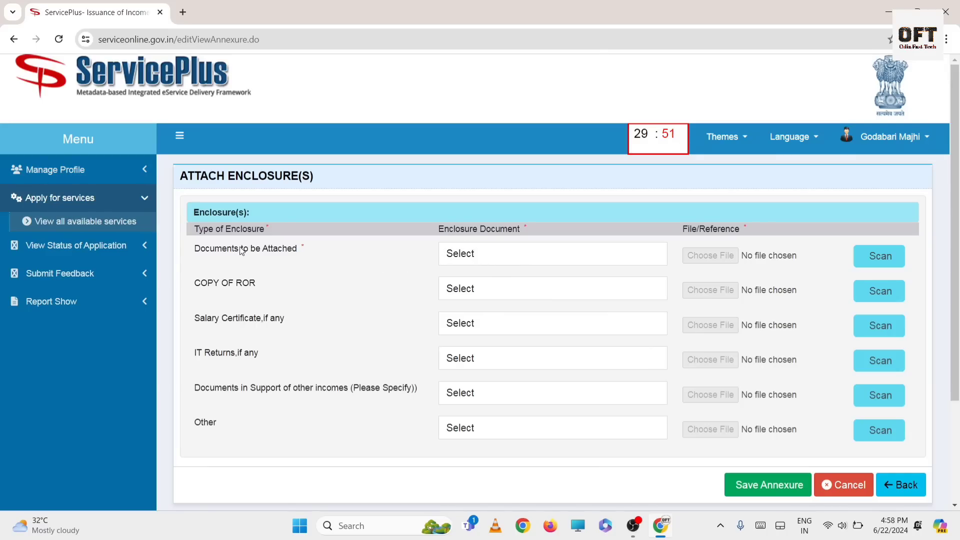
left_click(467, 261)
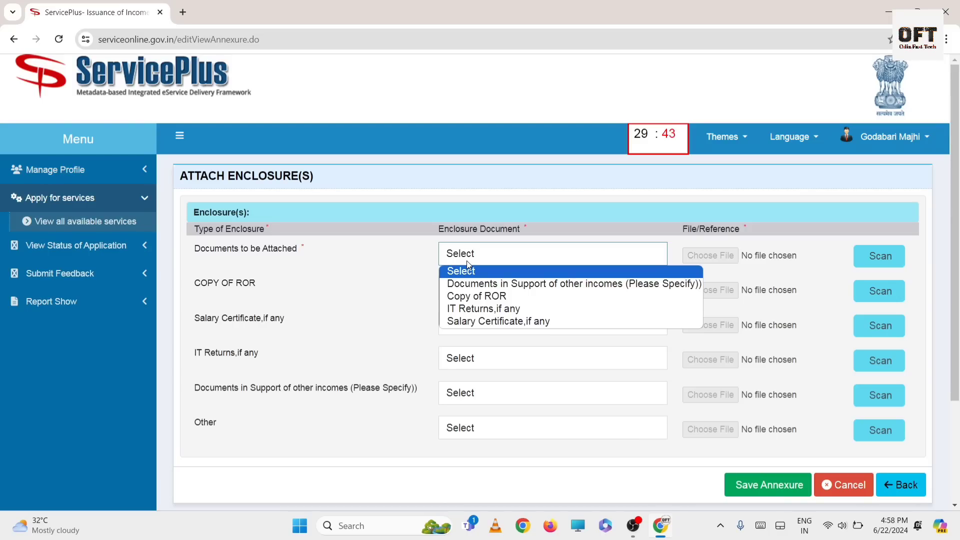
- Select Copy of ROR and choose ROR.PDF for each of the first two enclosure rows
left_click(492, 297)
left_click(710, 255)
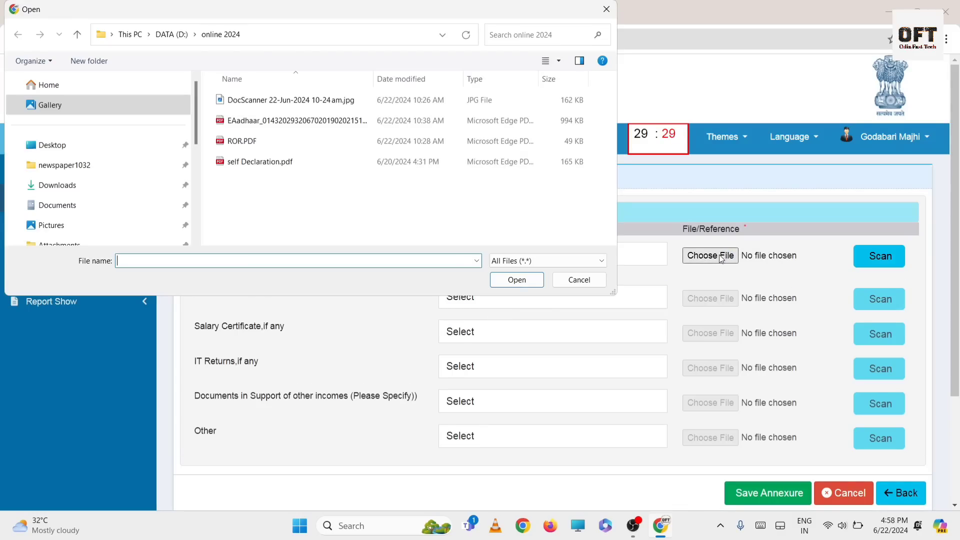
left_click(306, 143)
left_click(517, 280)
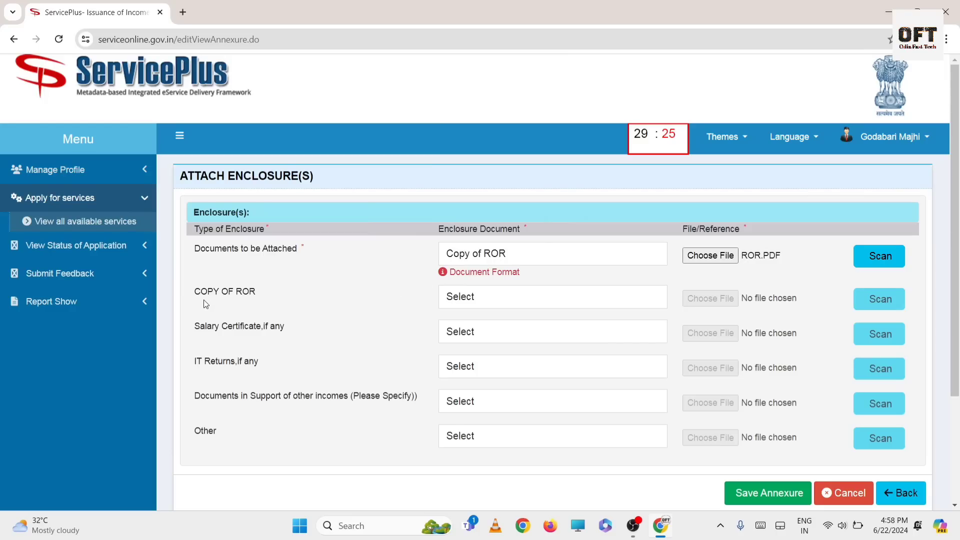
left_click(467, 299)
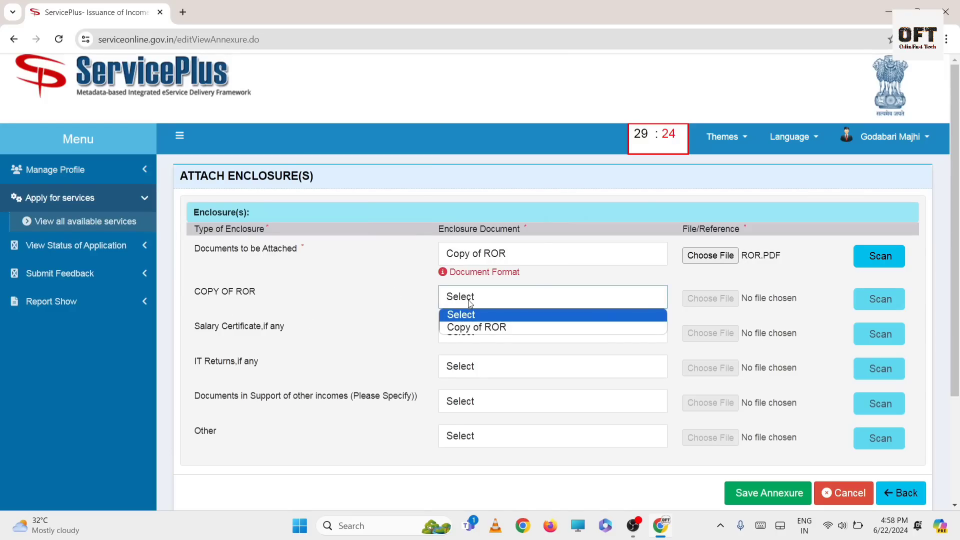
left_click(471, 327)
left_click(697, 301)
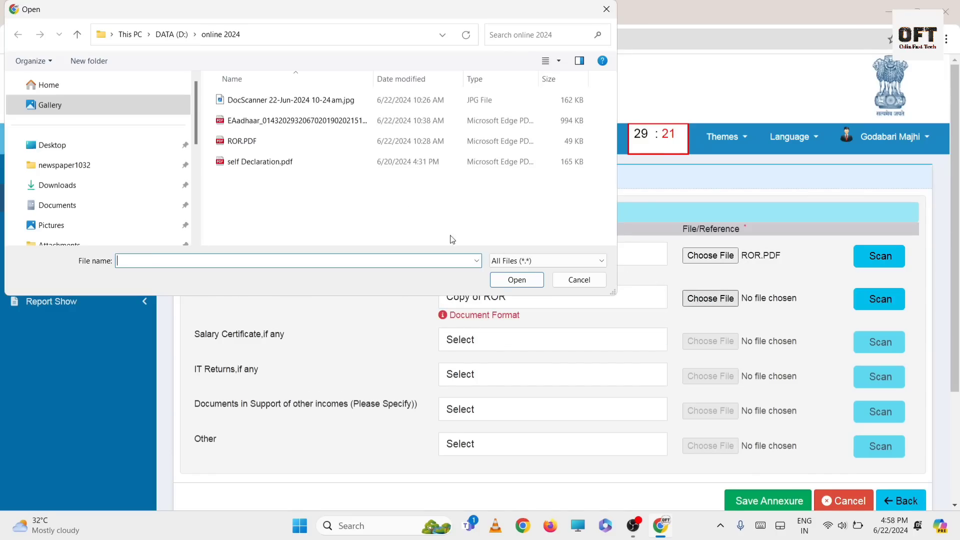
left_click(298, 137)
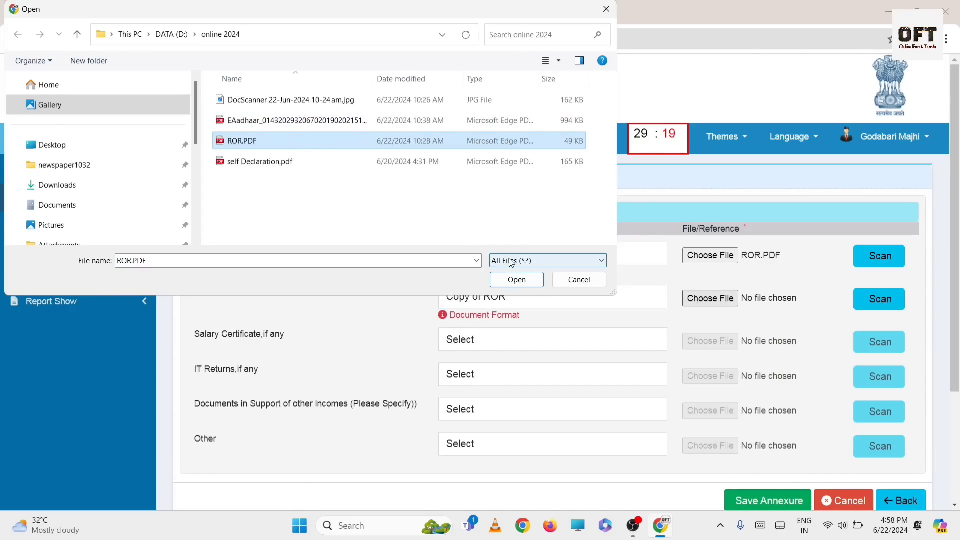
left_click(511, 283)
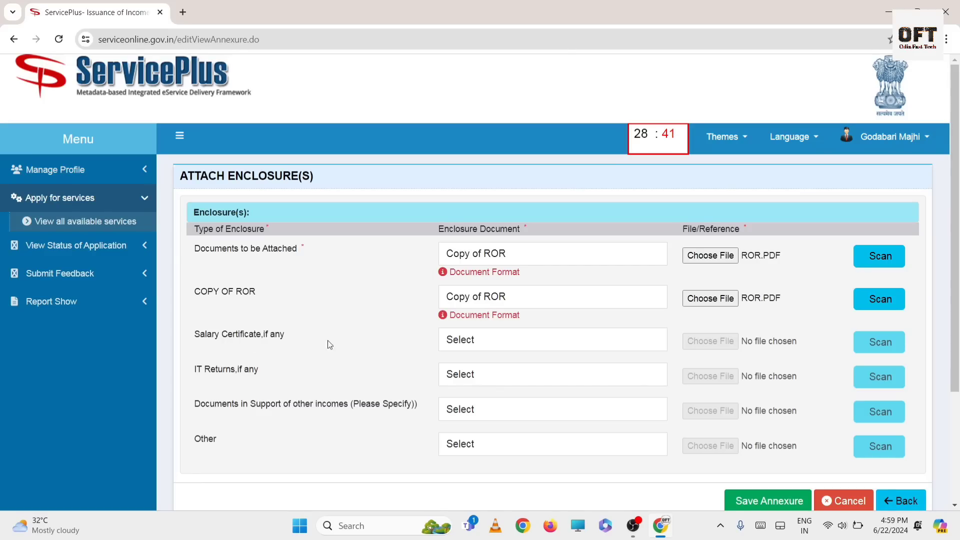
- Leave the Salary Certificate and IT Returns rows unset and set the Other row to Other
left_click(501, 345)
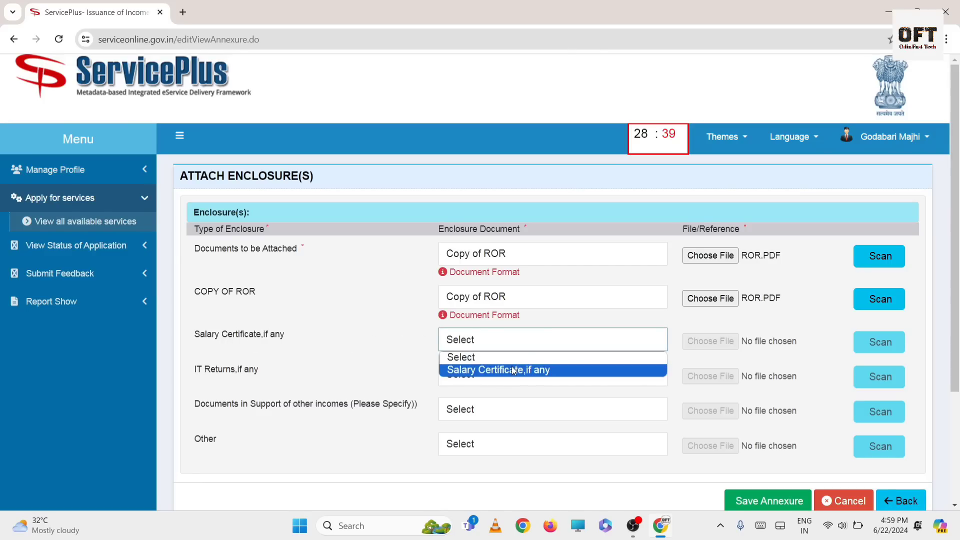
left_click(409, 354)
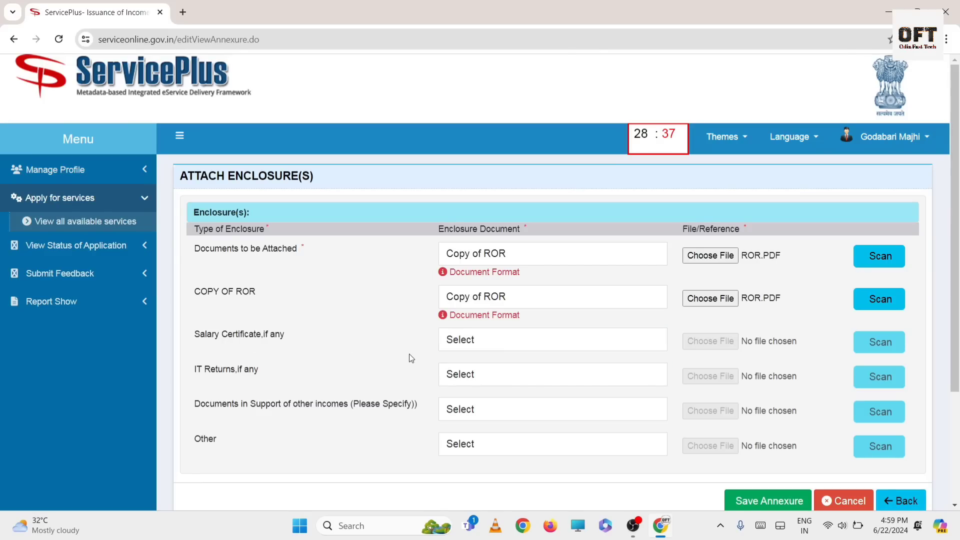
left_click(515, 381)
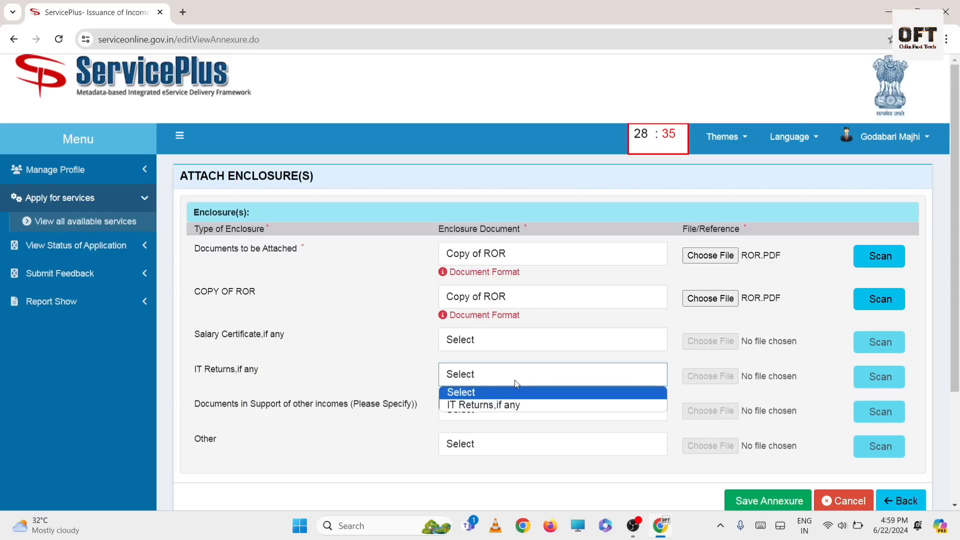
left_click(377, 365)
left_click(377, 361)
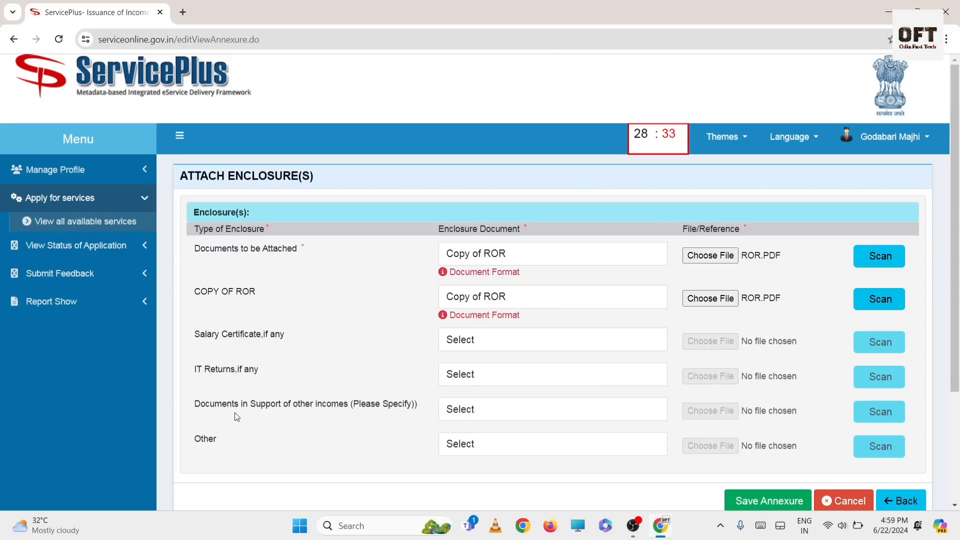
left_click(455, 447)
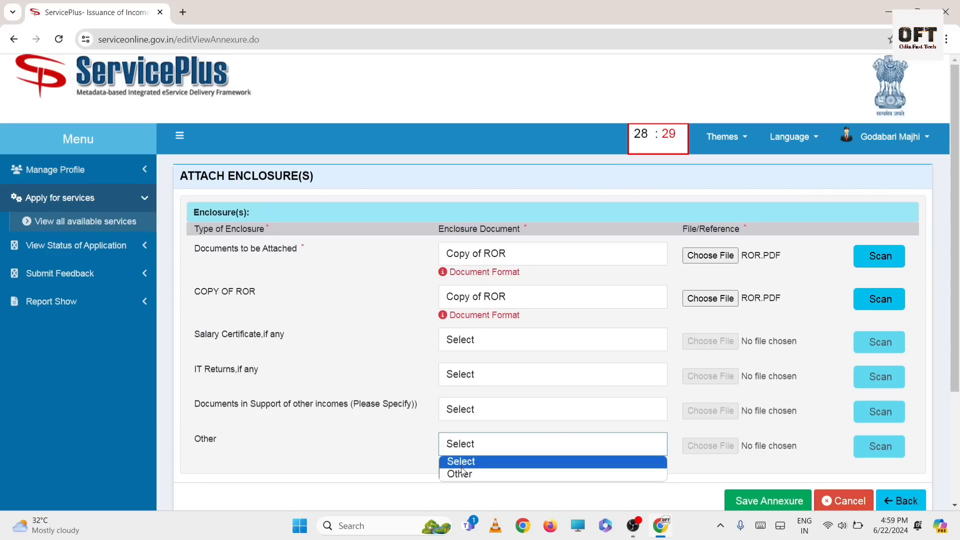
left_click(463, 472)
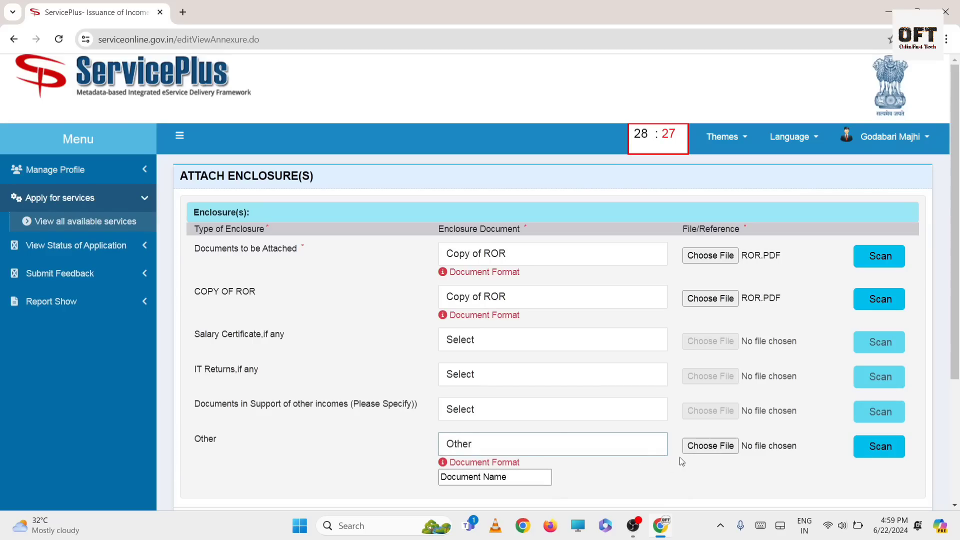
- Name the Other enclosure 'AADHAR CARD' and attach the e-Aadhaar PDF to it
left_click(542, 476)
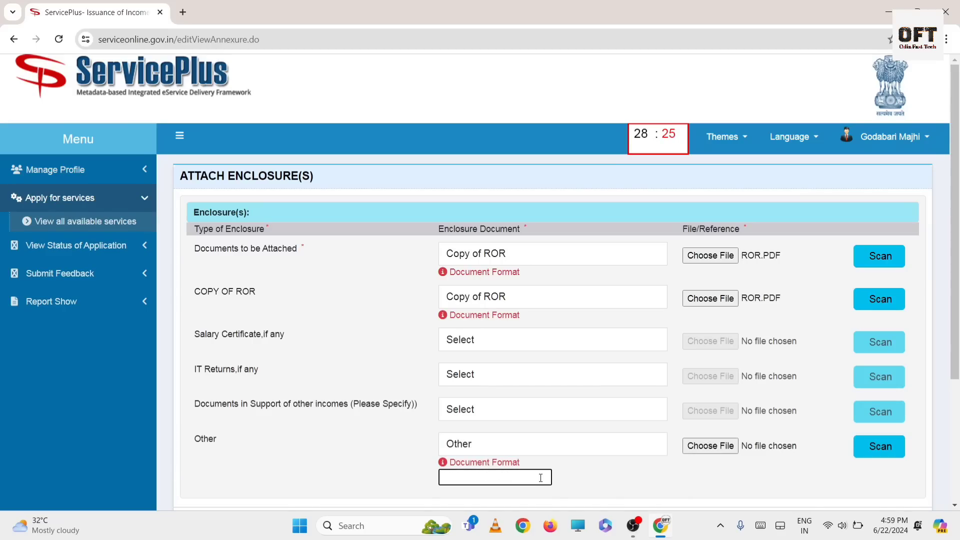
type("a")
key("BackSpace")
type("AADHAR CARD")
left_click(697, 448)
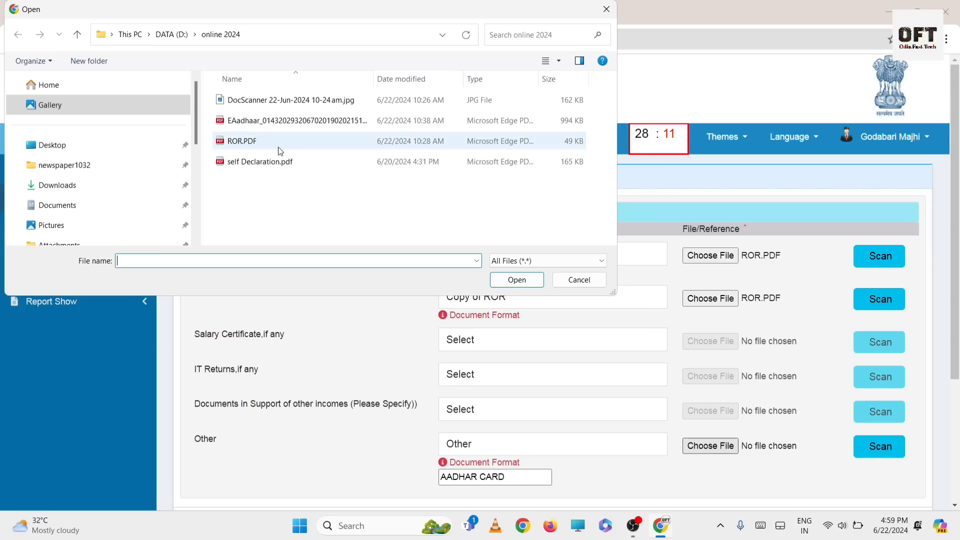
left_click(284, 125)
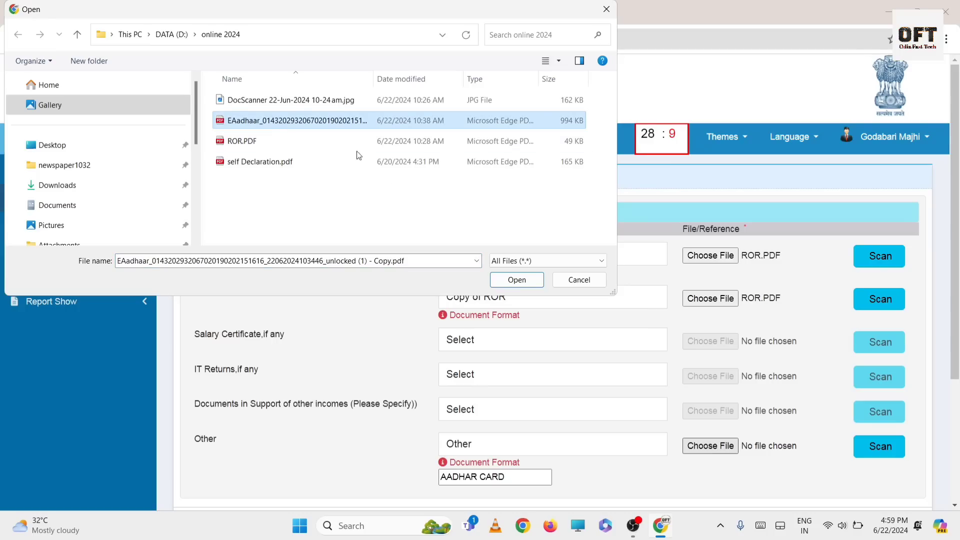
left_click(517, 279)
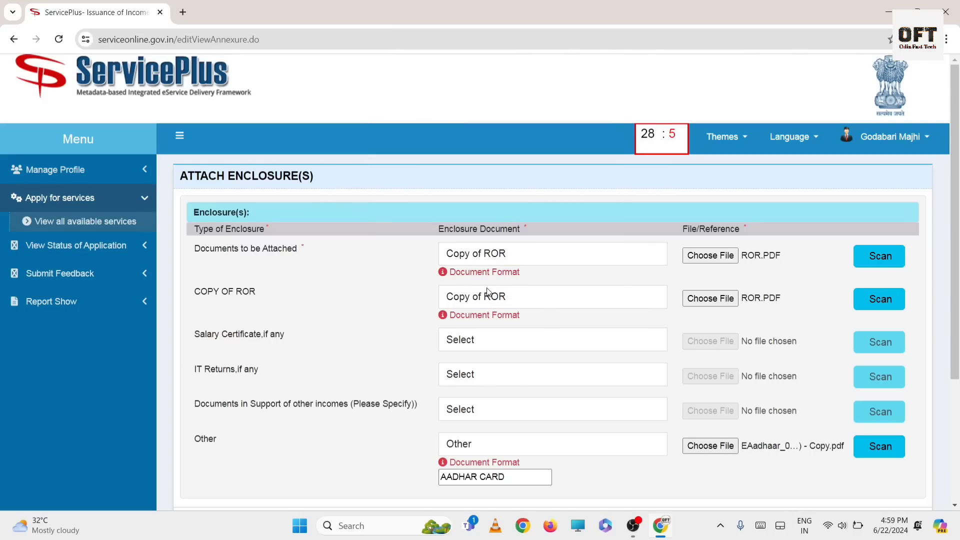
scroll(489, 292, "down", 3)
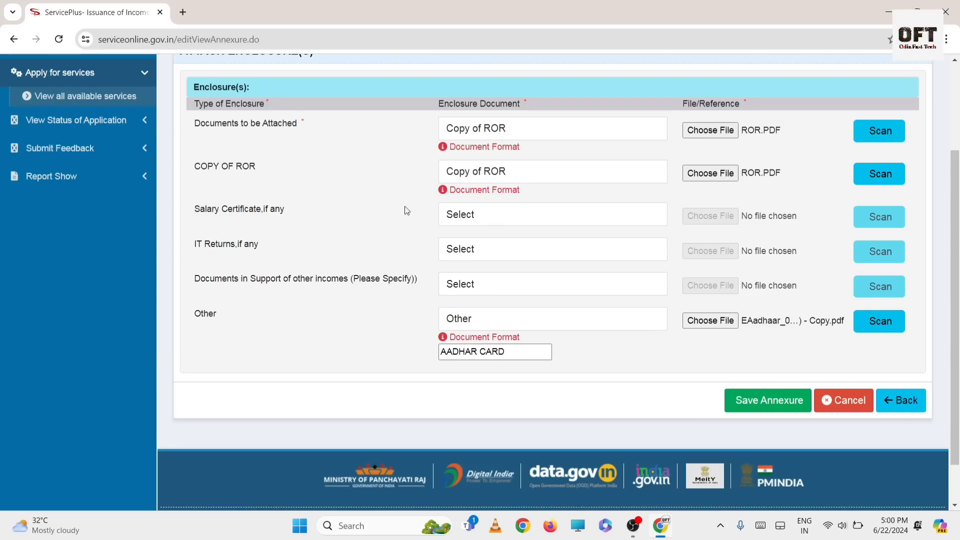
- Save the three attached enclosures, then submit the application from the preview page
left_click(740, 404)
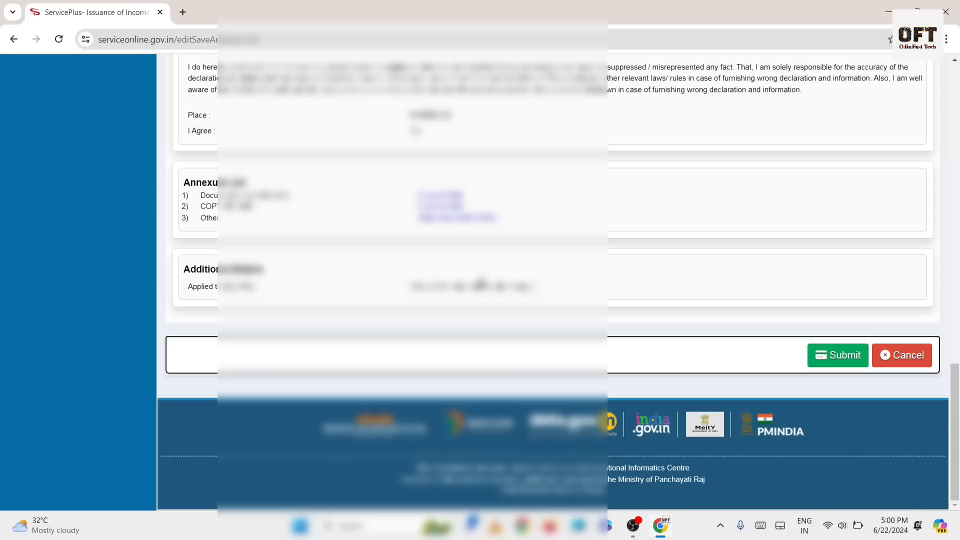
scroll(481, 284, "up", 20)
scroll(481, 284, "down", 20)
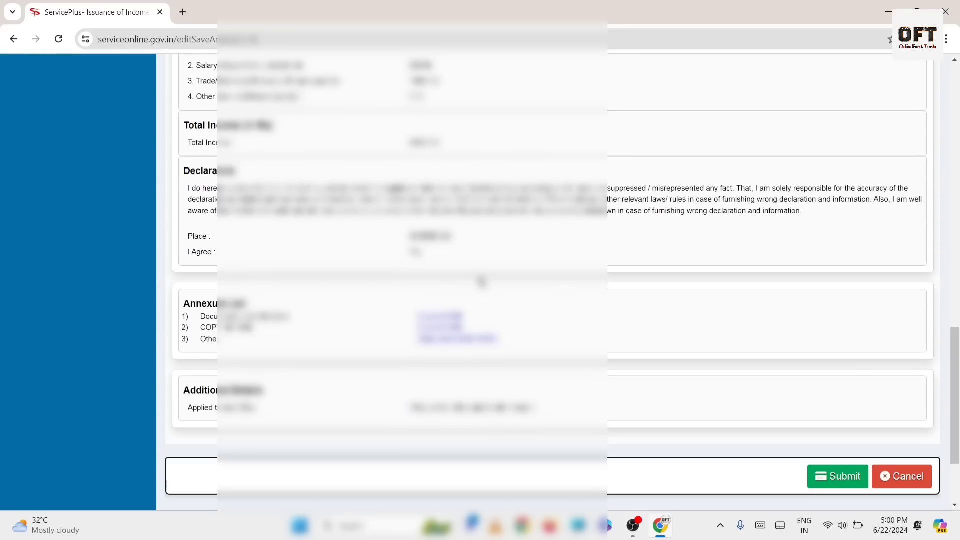
scroll(480, 283, "down", 2)
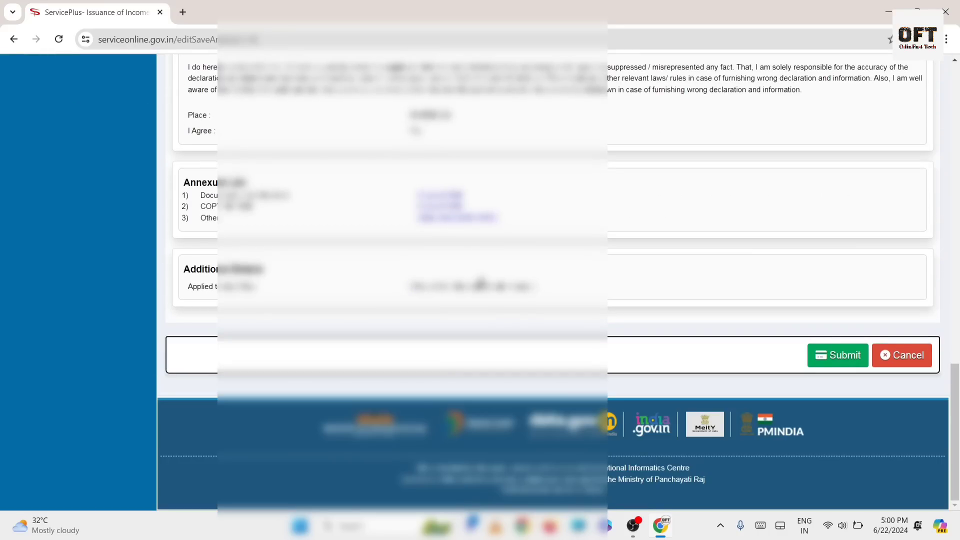
left_click(843, 358)
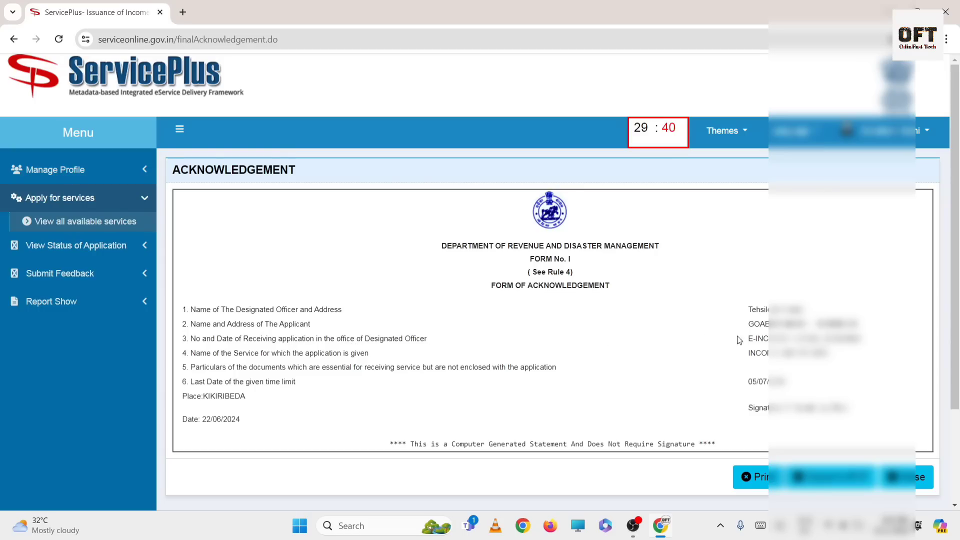
- Download the Form No. I acknowledgement PDF and open it from its download folder
left_click_drag(747, 339, 818, 340)
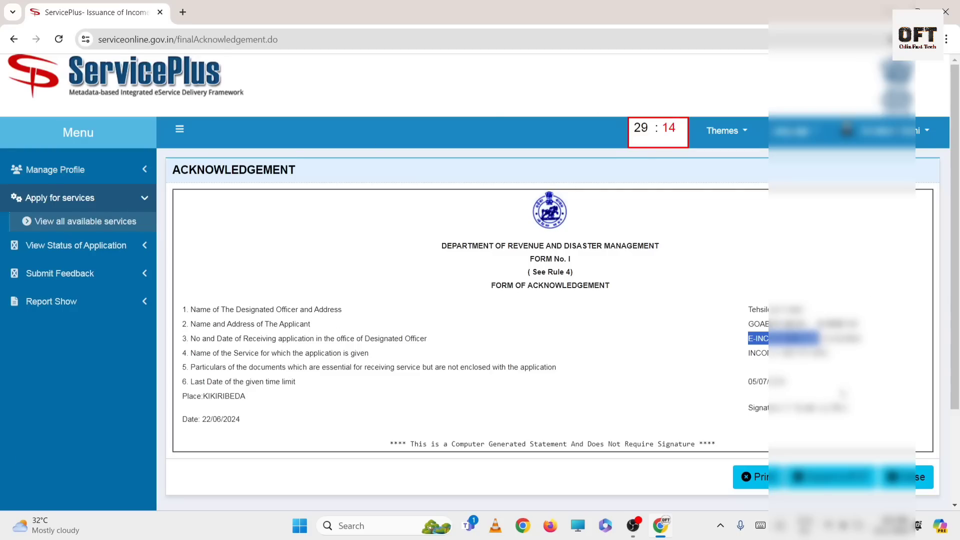
left_click(819, 477)
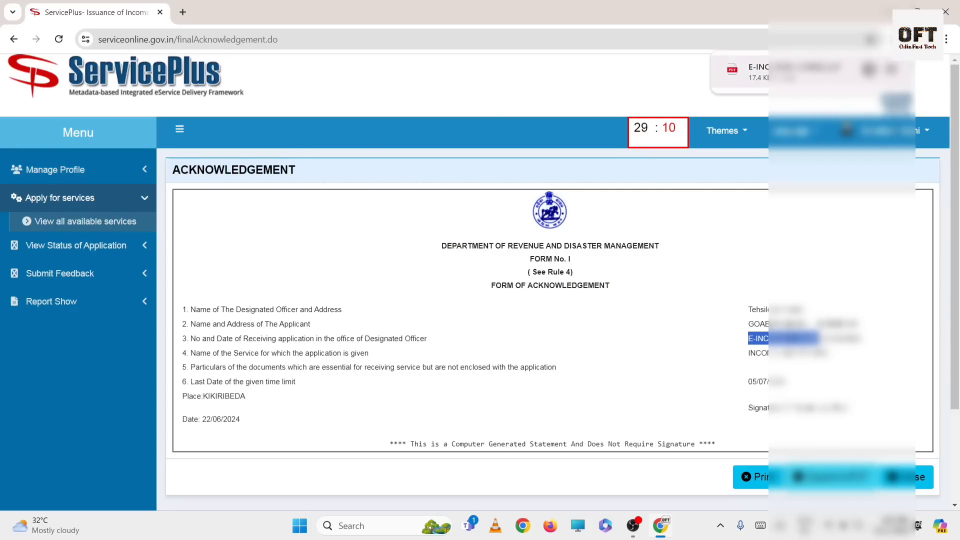
left_click(870, 69)
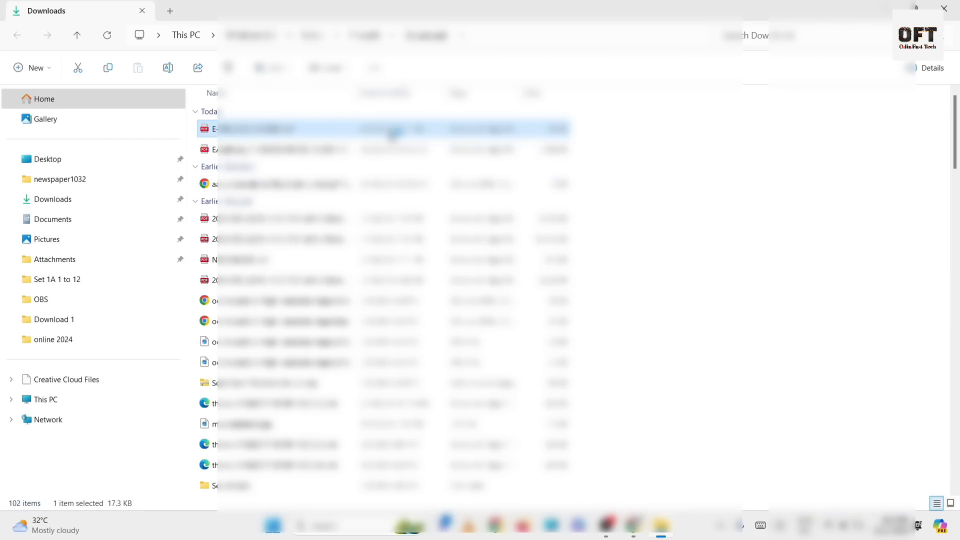
double_click(391, 131)
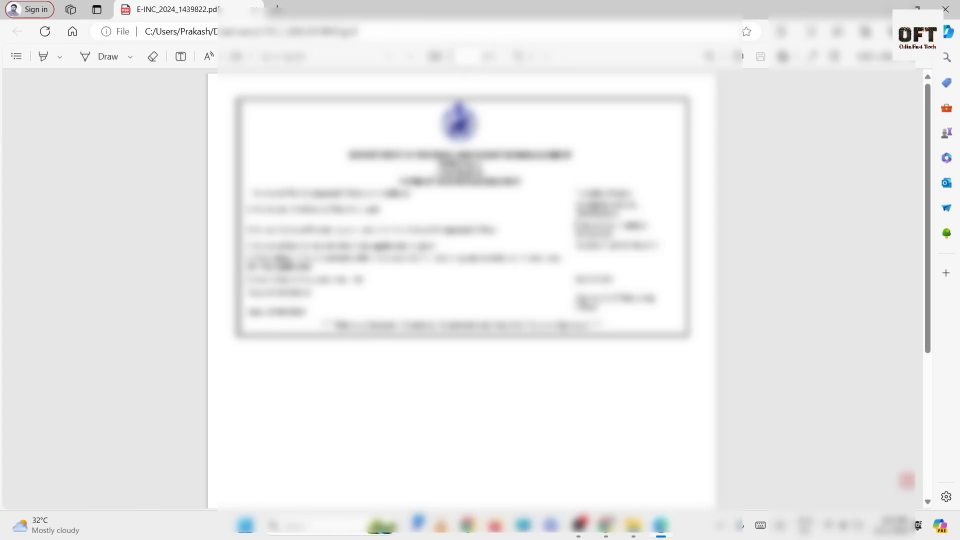
- Copy the E-INC reference number from the acknowledgement PDF and switch back to the ServicePlus page in Chrome
left_click_drag(576, 226, 645, 226)
right_click(645, 226)
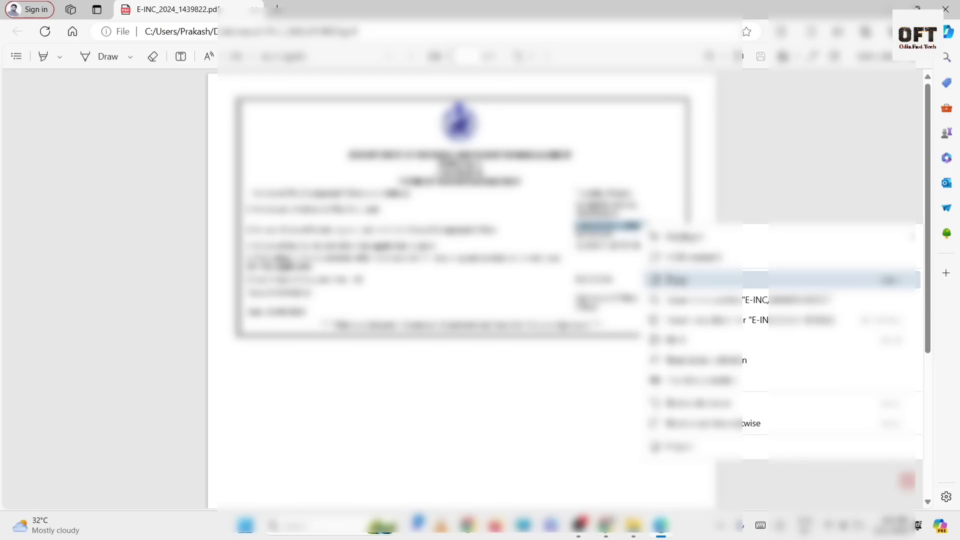
left_click(672, 281)
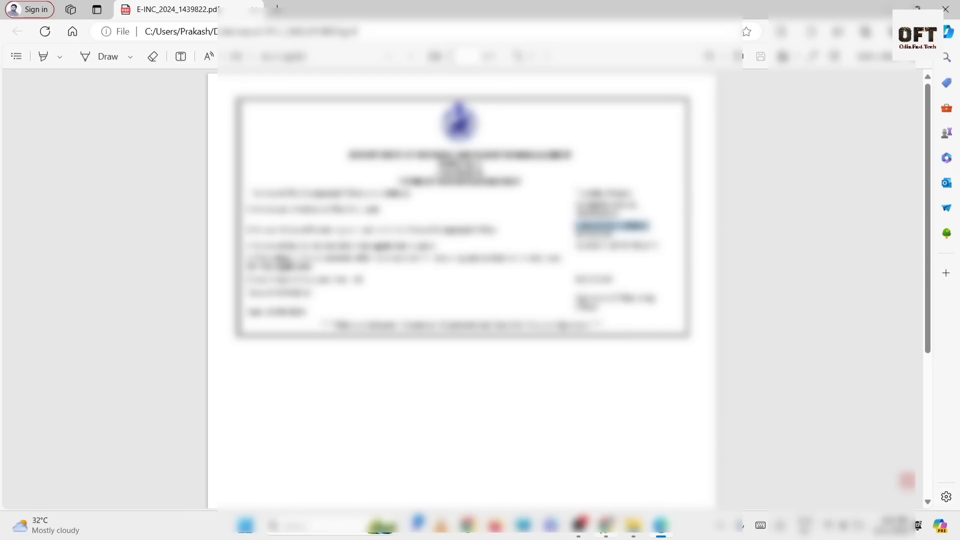
left_click(607, 524)
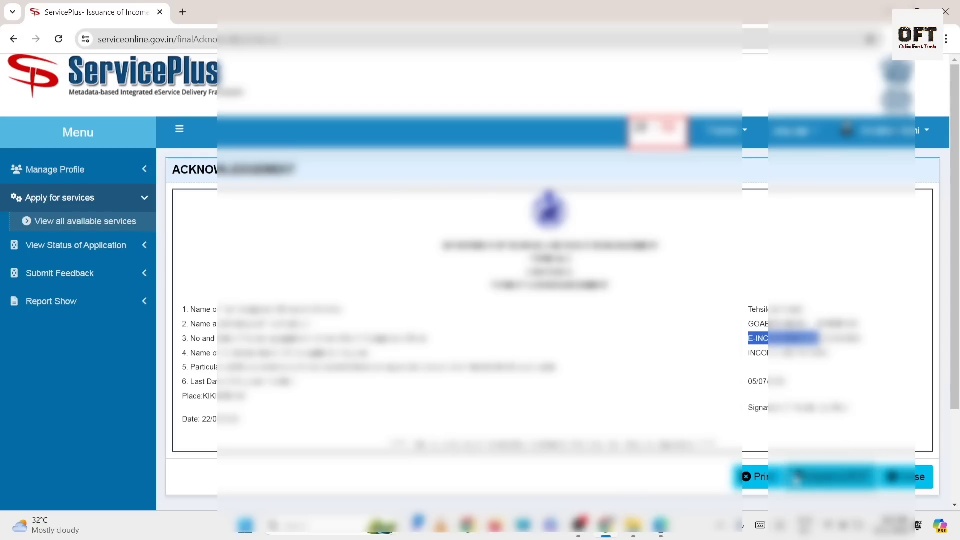
- Print the acknowledgement page to a PDF file named INCOME
left_click(760, 477)
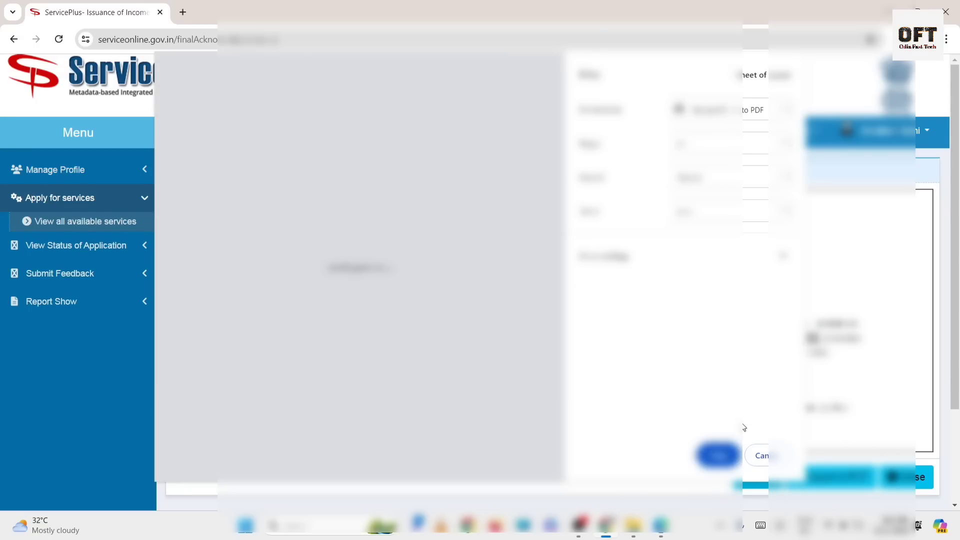
left_click(725, 456)
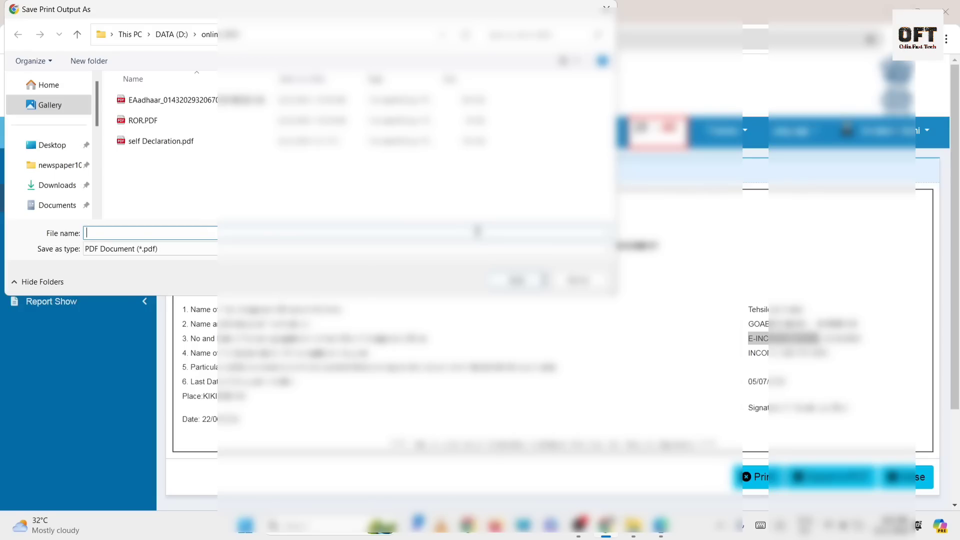
type("INCOME")
left_click(517, 280)
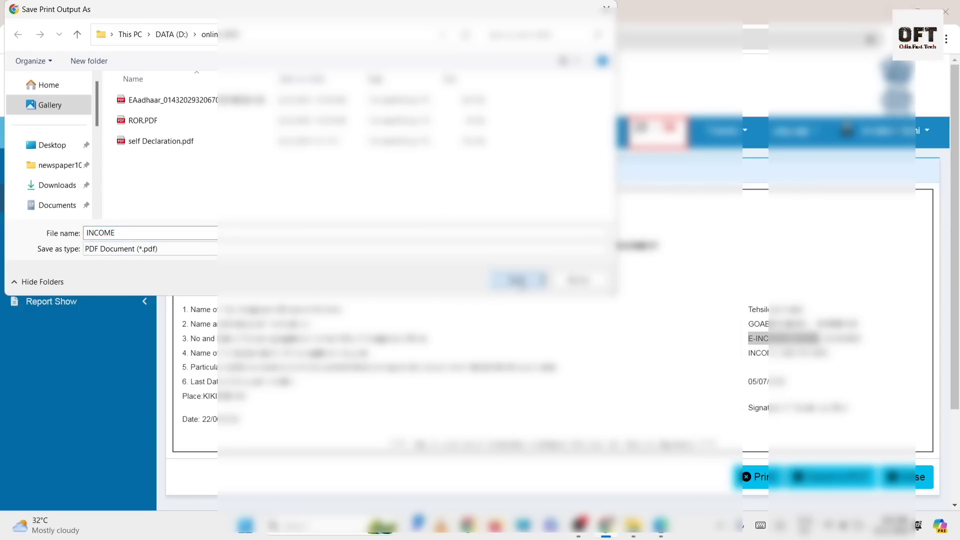
scroll(849, 400, "down", 3)
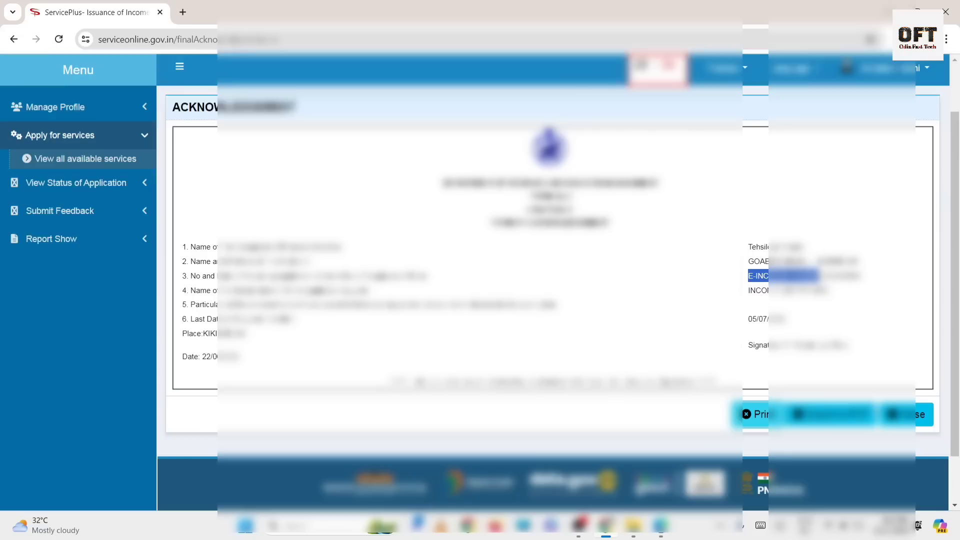
- Close the acknowledgement, then collapse and re-expand the Apply for services sidebar menu
left_click(909, 358)
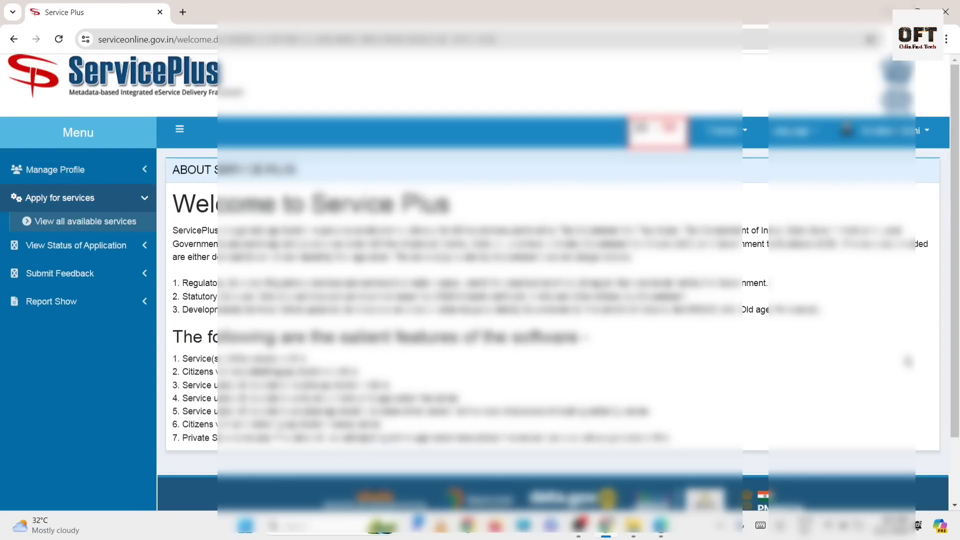
scroll(836, 323, "down", 2)
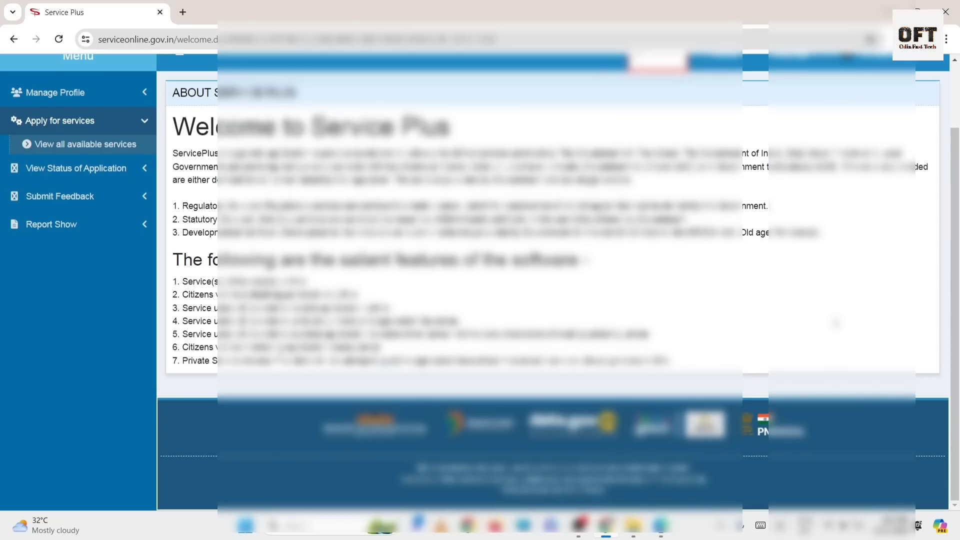
scroll(836, 323, "up", 2)
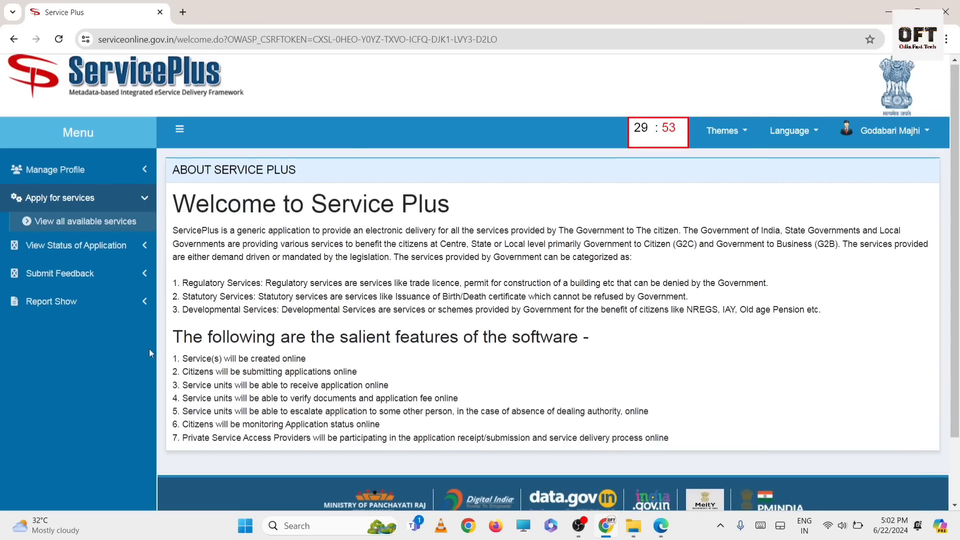
left_click(69, 203)
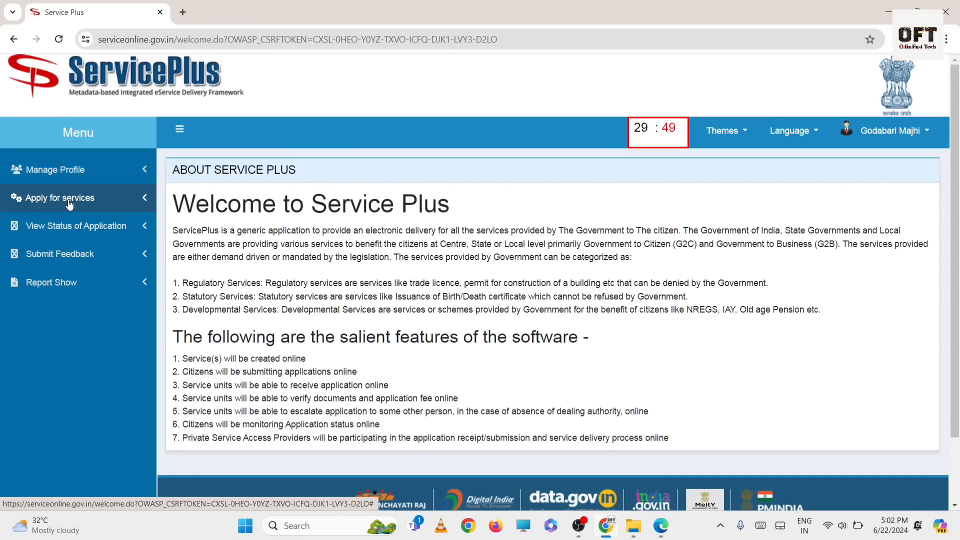
left_click(70, 202)
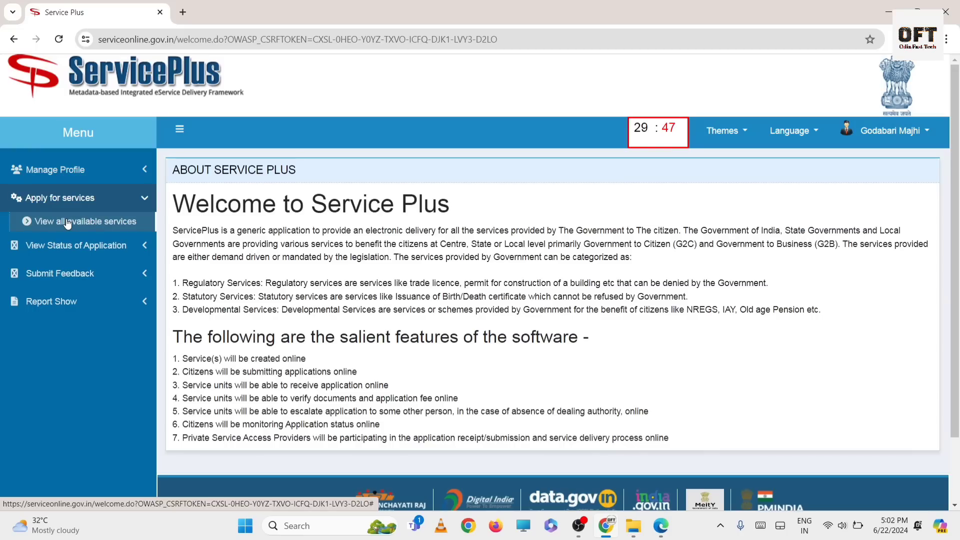
- Open the Track Application Status form under View Status of Application and check recent downloads
left_click(61, 254)
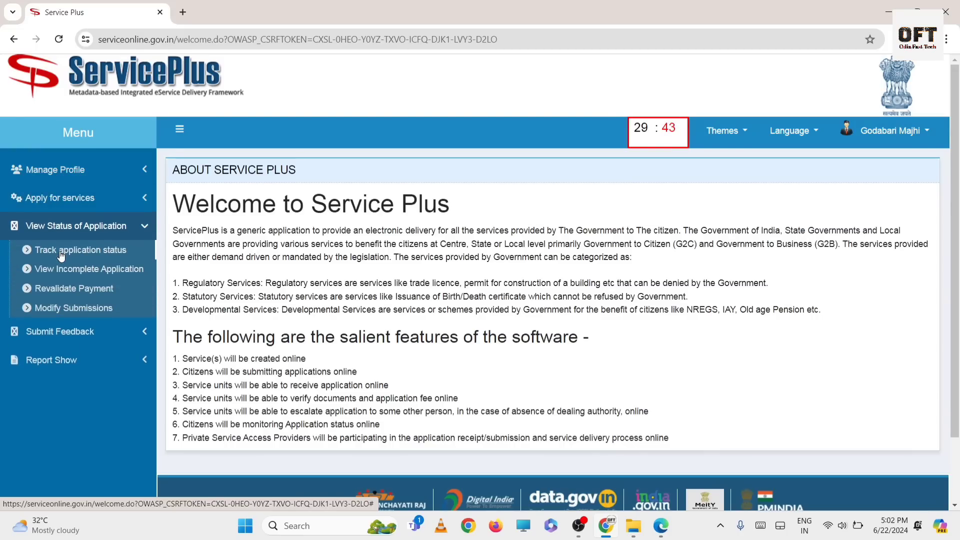
left_click(61, 253)
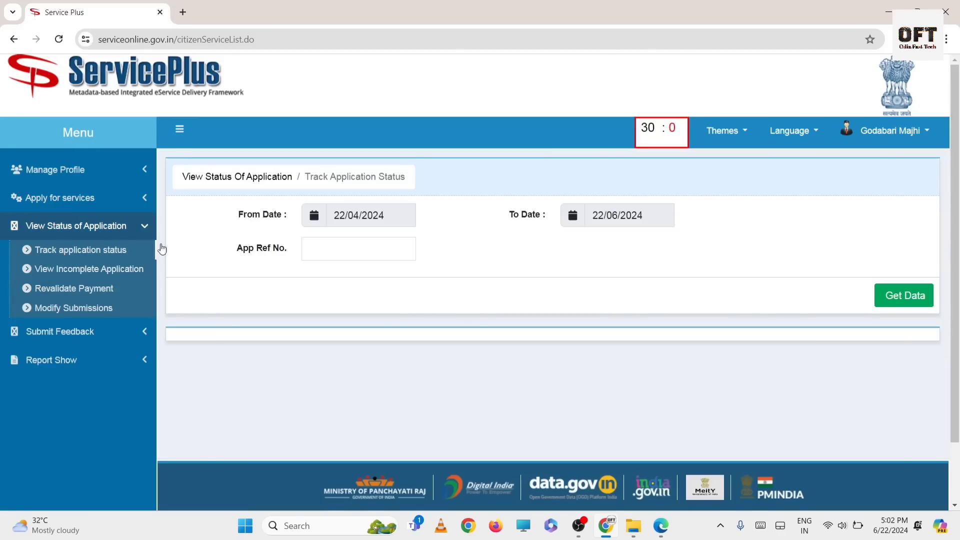
left_click(351, 248)
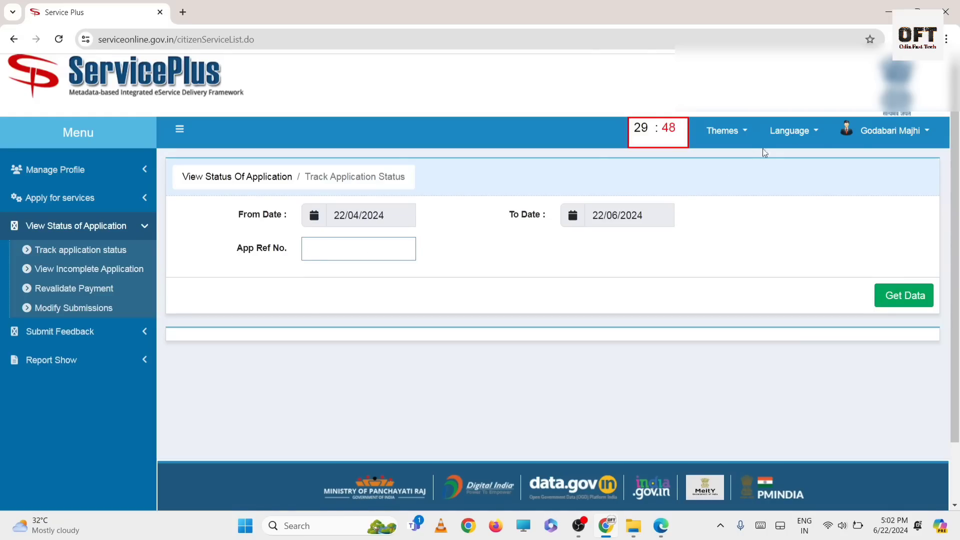
left_click(901, 40)
- Get the submitted applications list and open the Initiated status of the Income Certificate application
left_click(901, 299)
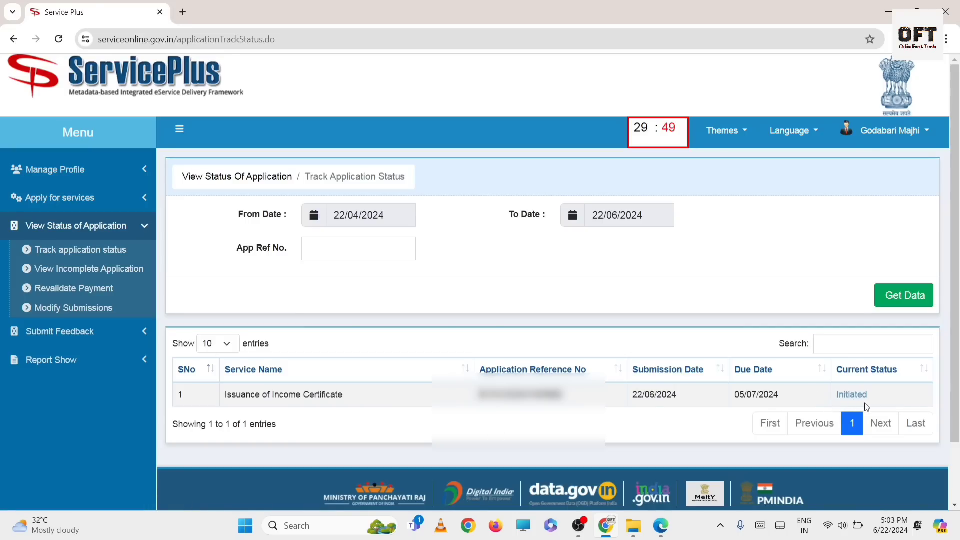
left_click(852, 395)
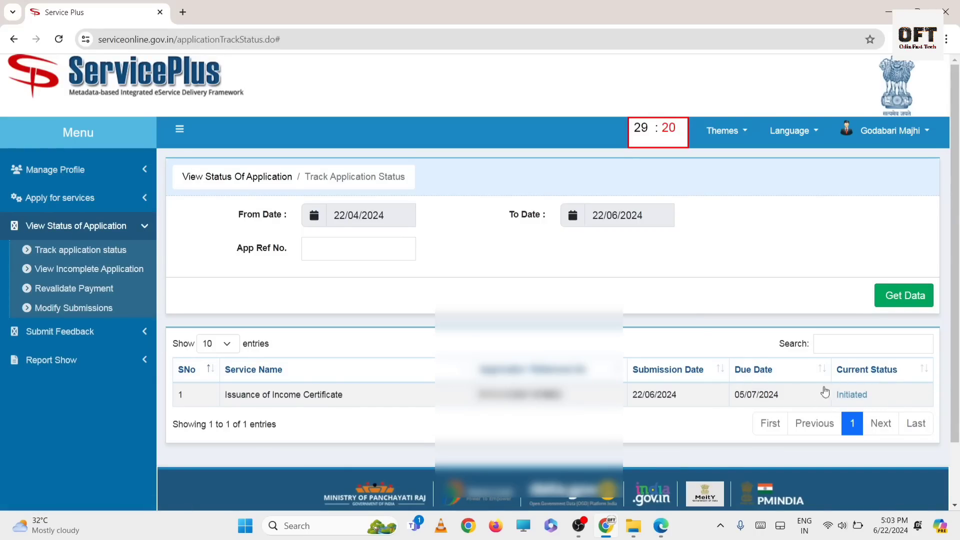
scroll(882, 387, "down", 2)
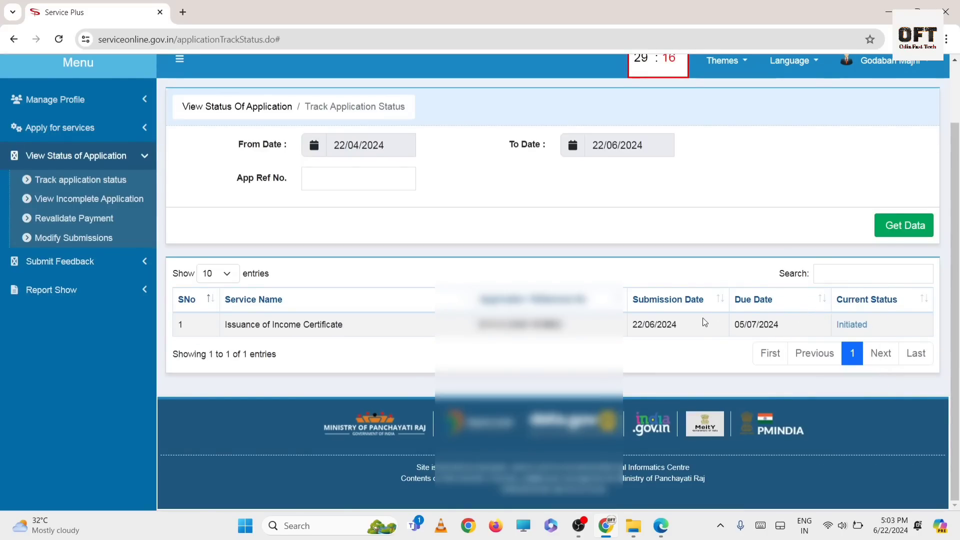
scroll(703, 320, "up", 2)
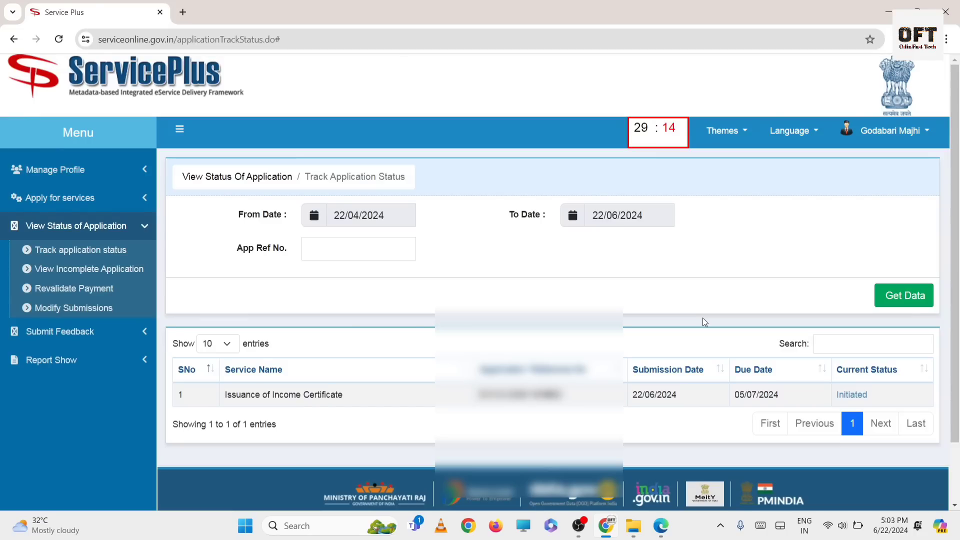